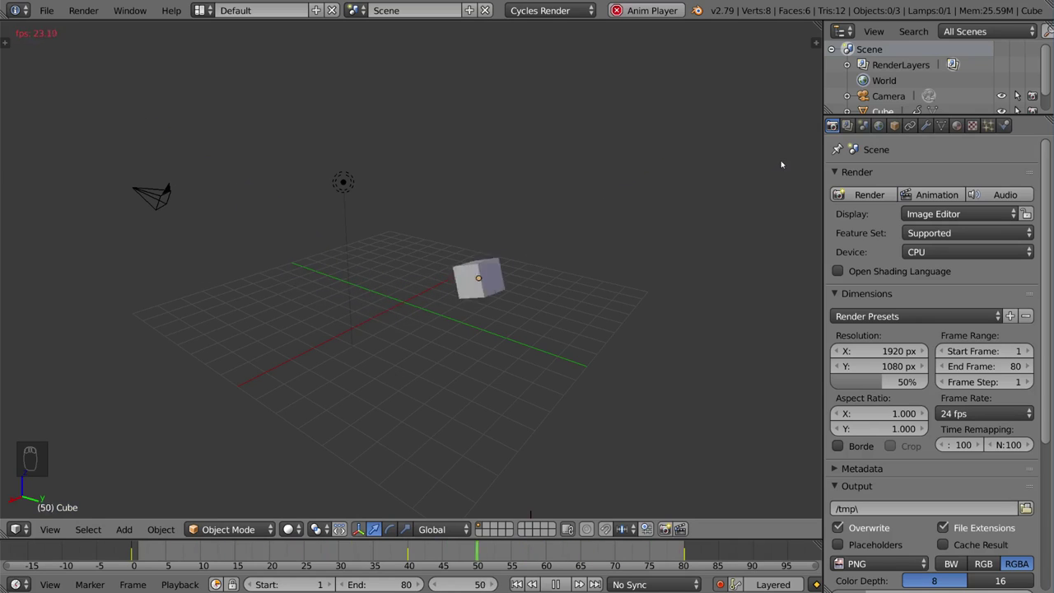
- Split off a wider left area and make it a Dope Sheet of the cube's keyframes
{"action": "mouse_move", "coordinate": [3, 516]}
{"action": "left_mouse_down"}
{"action": "mouse_move", "coordinate": [149, 486]}
{"action": "mouse_move", "coordinate": [329, 485]}
{"action": "left_mouse_up"}
{"action": "left_click", "coordinate": [16, 529]}
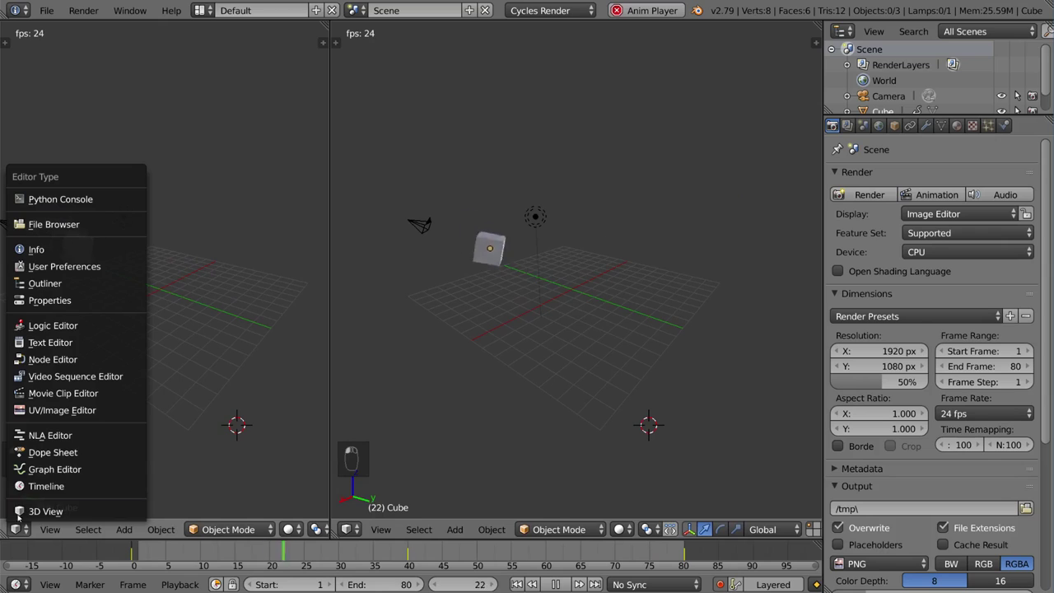
{"action": "left_click", "coordinate": [79, 454]}
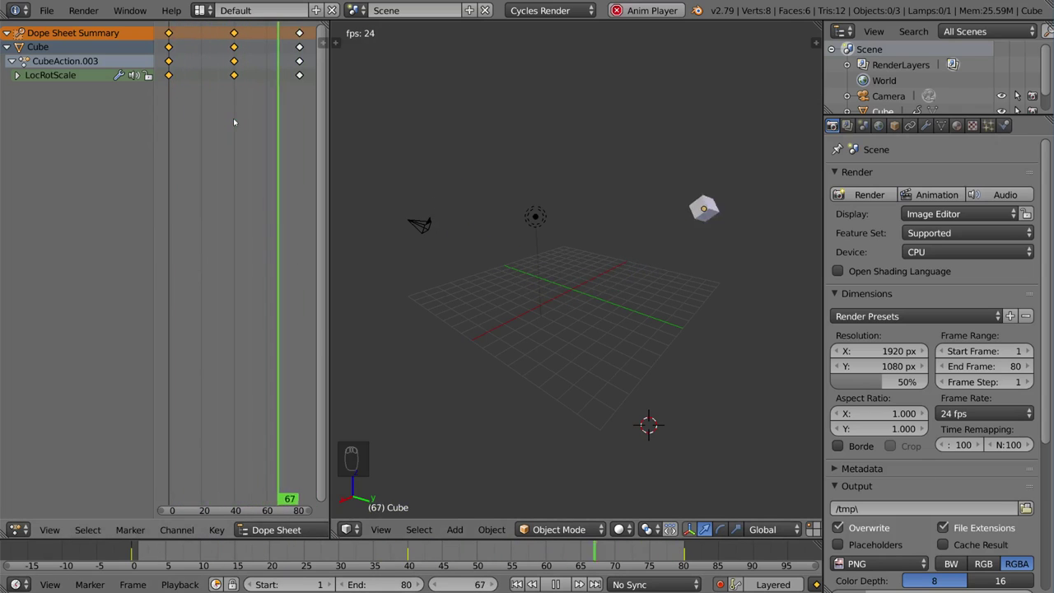
- Expand LocRotScale into its channels and select keys in the X Euler Rotation and Z Scale rows
{"action": "left_click", "coordinate": [18, 75]}
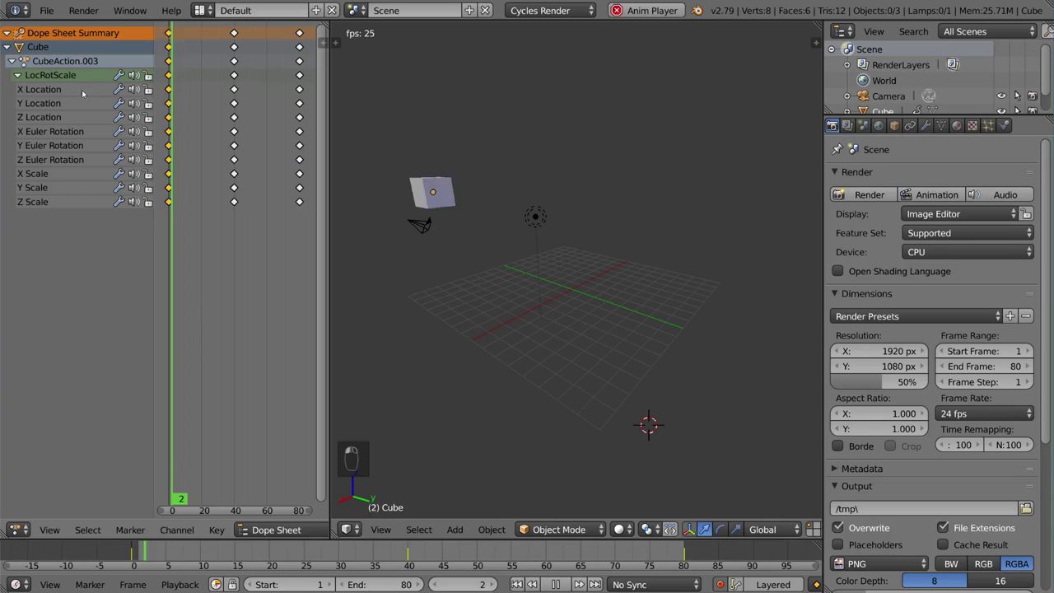
{"action": "left_click", "coordinate": [299, 131]}
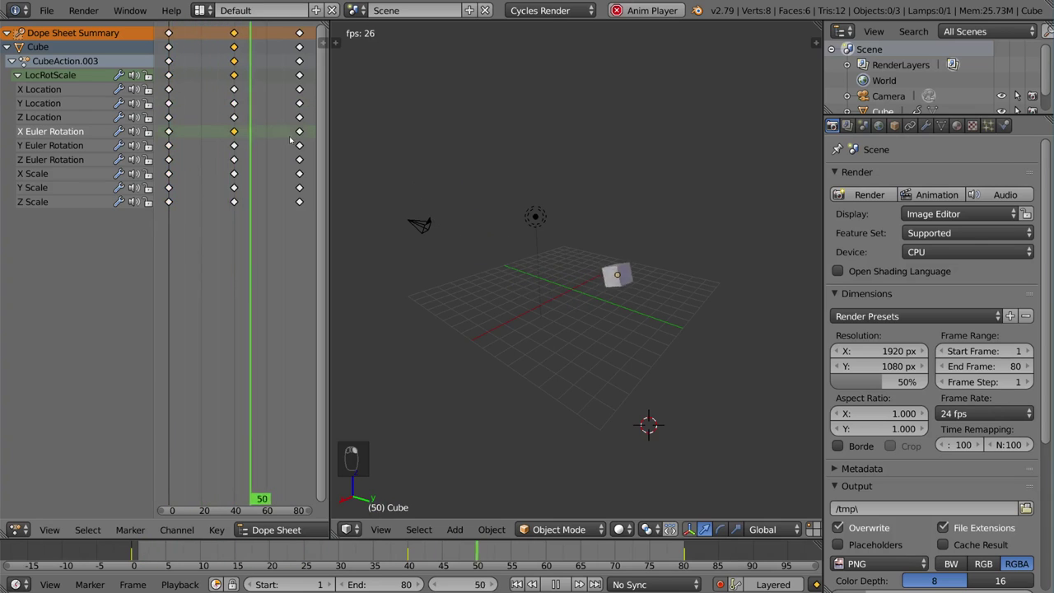
{"action": "left_click", "coordinate": [299, 201]}
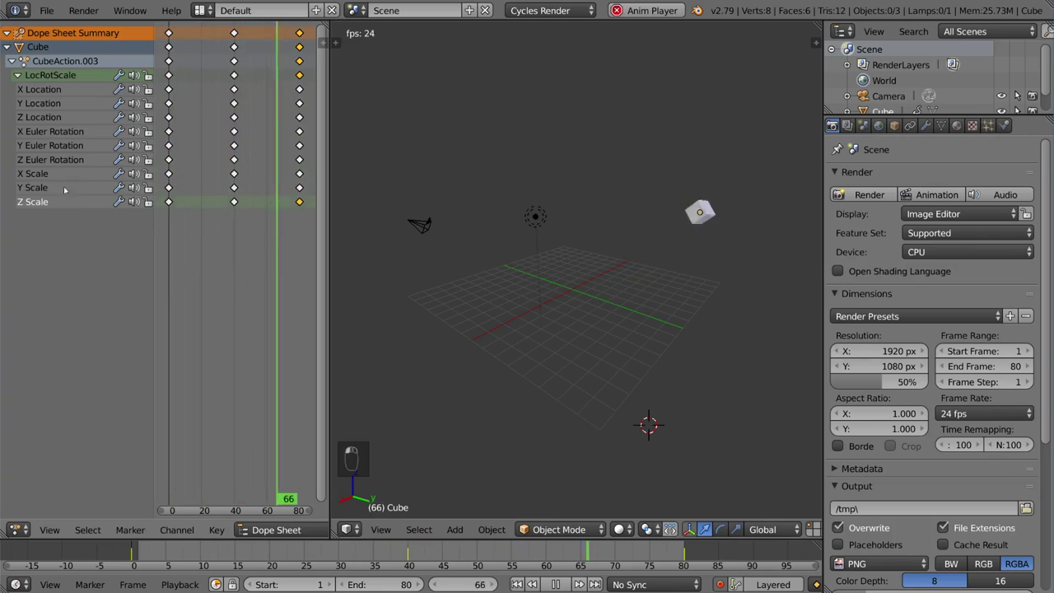
{"action": "left_click", "coordinate": [70, 131]}
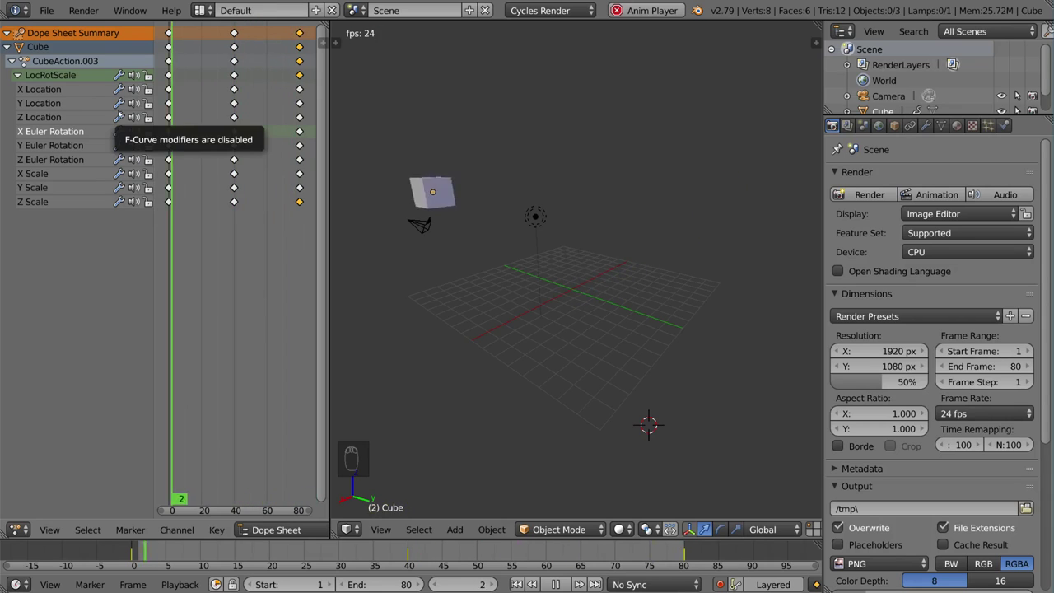
- Select the first-frame keyframes, ending with the whole frame-0 column selected
{"action": "left_click", "coordinate": [175, 66]}
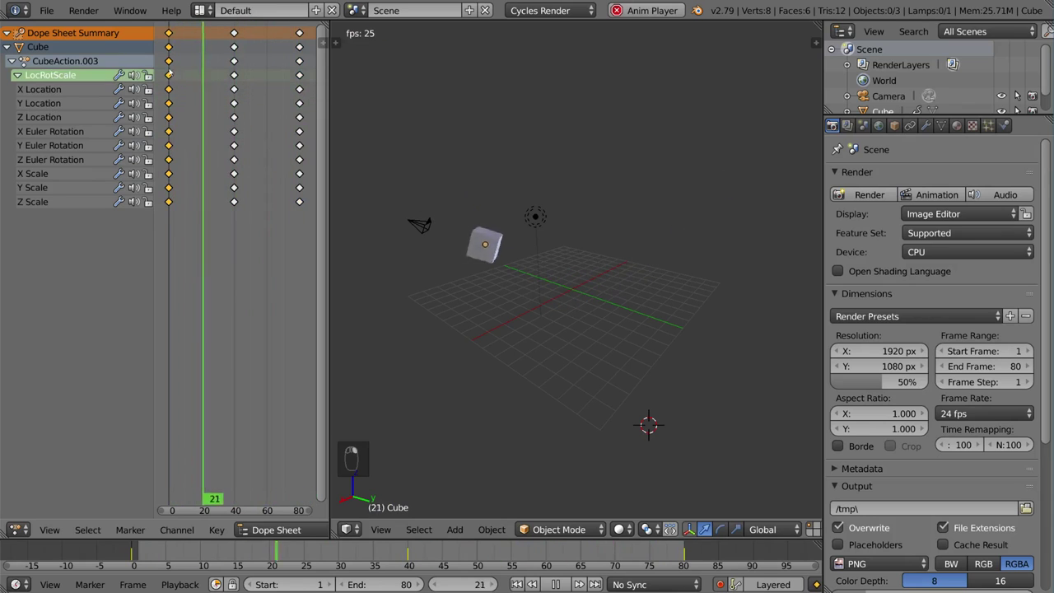
{"action": "left_click", "coordinate": [169, 117]}
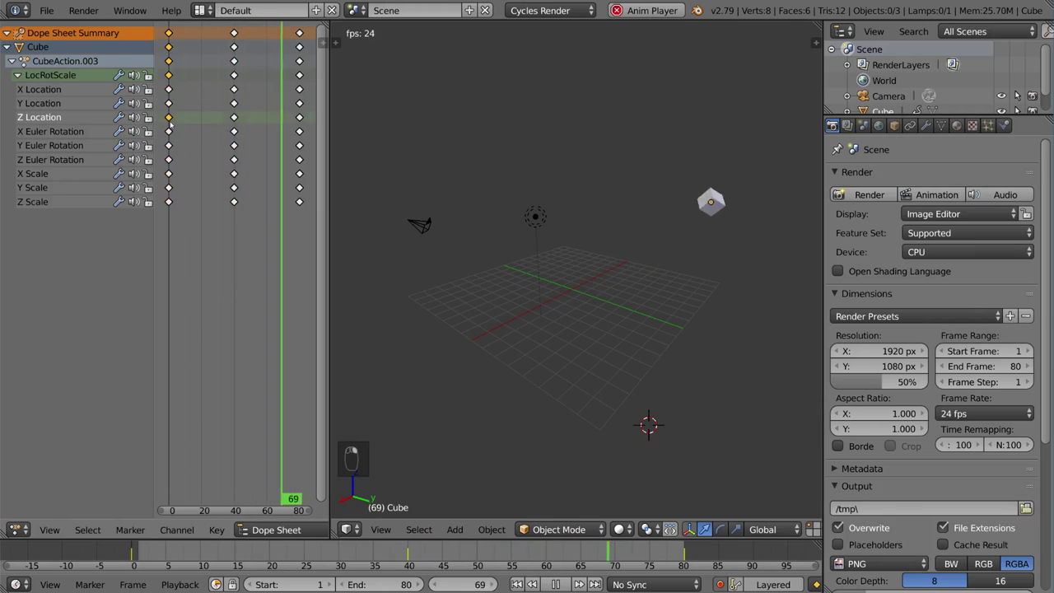
{"action": "left_click", "coordinate": [168, 202]}
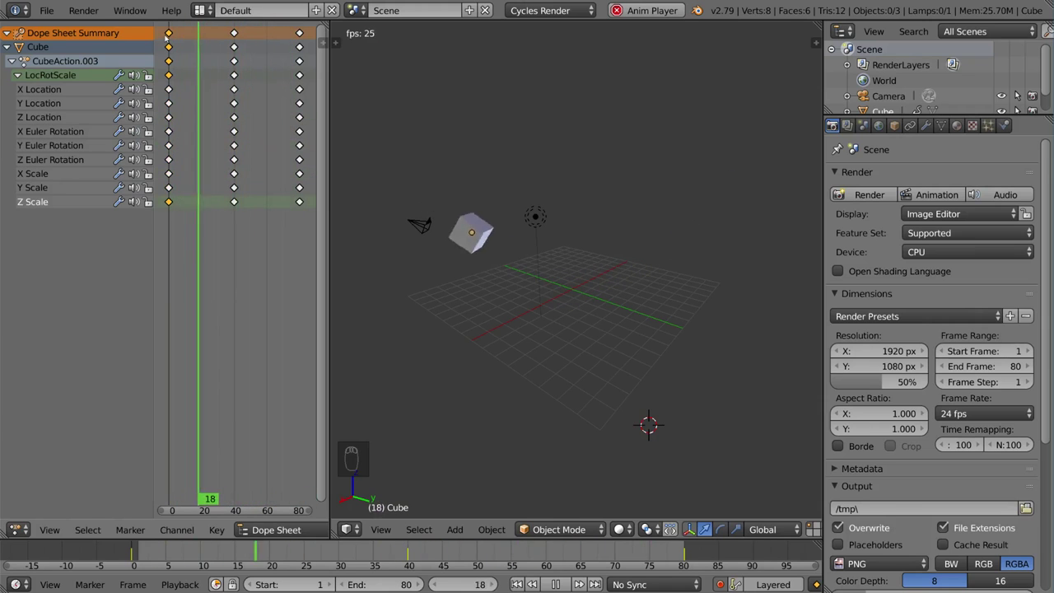
{"action": "left_click", "coordinate": [168, 33]}
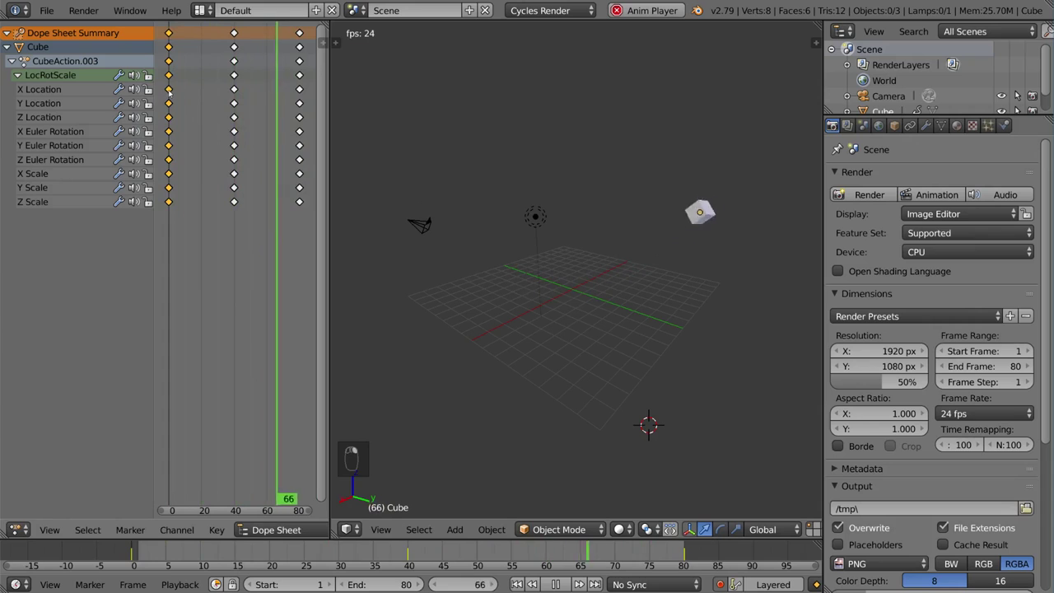
- Cancel a trial move of the frame-0 keys, select the frame-40 keys and stop playback
{"action": "key", "text": "g"}
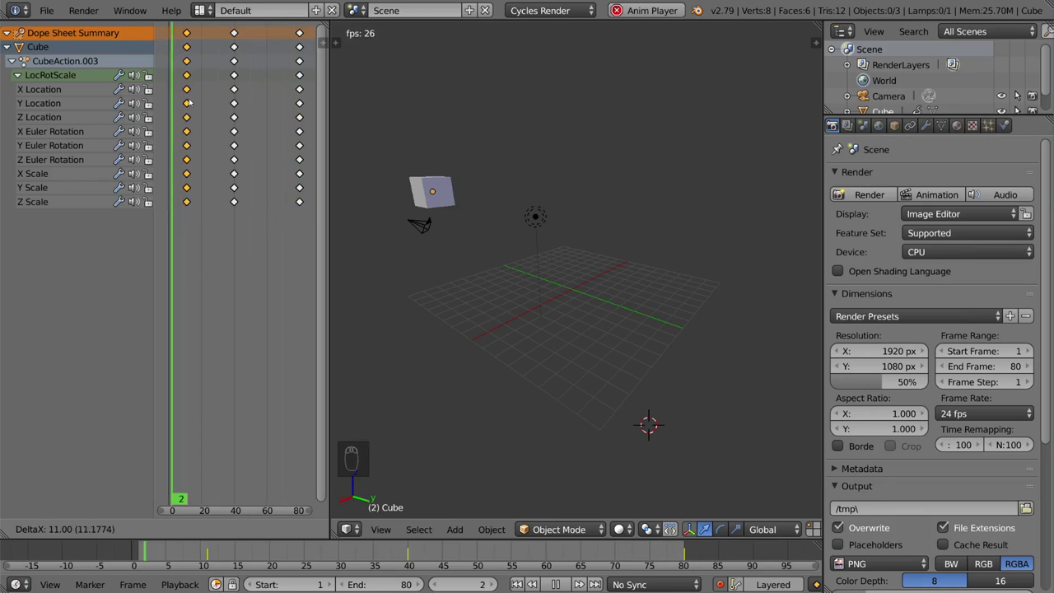
{"action": "key", "text": "Escape"}
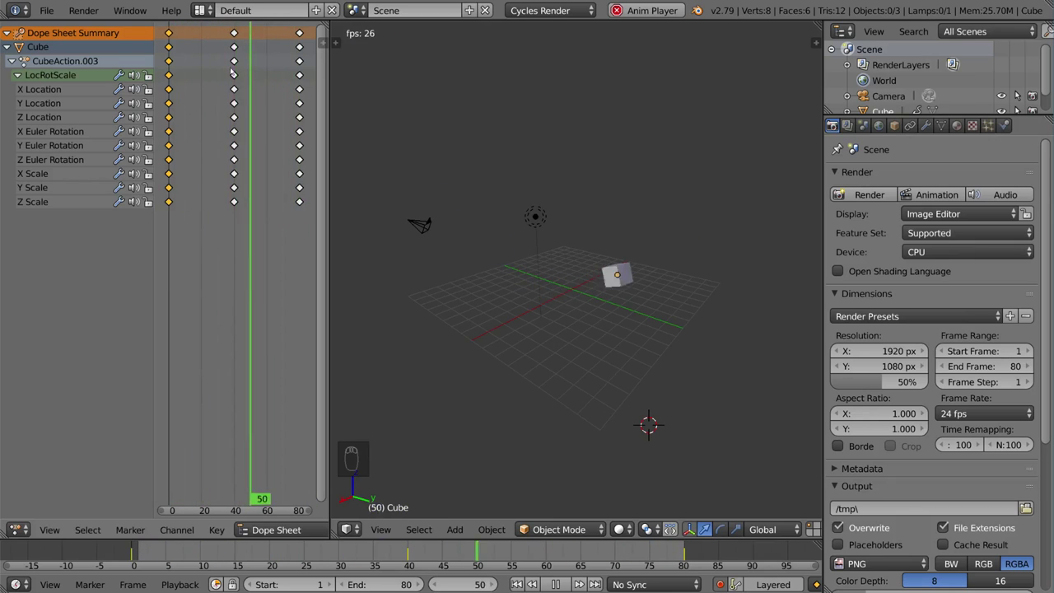
{"action": "left_click", "coordinate": [234, 32], "text": "shift"}
{"action": "key", "text": "alt+a"}
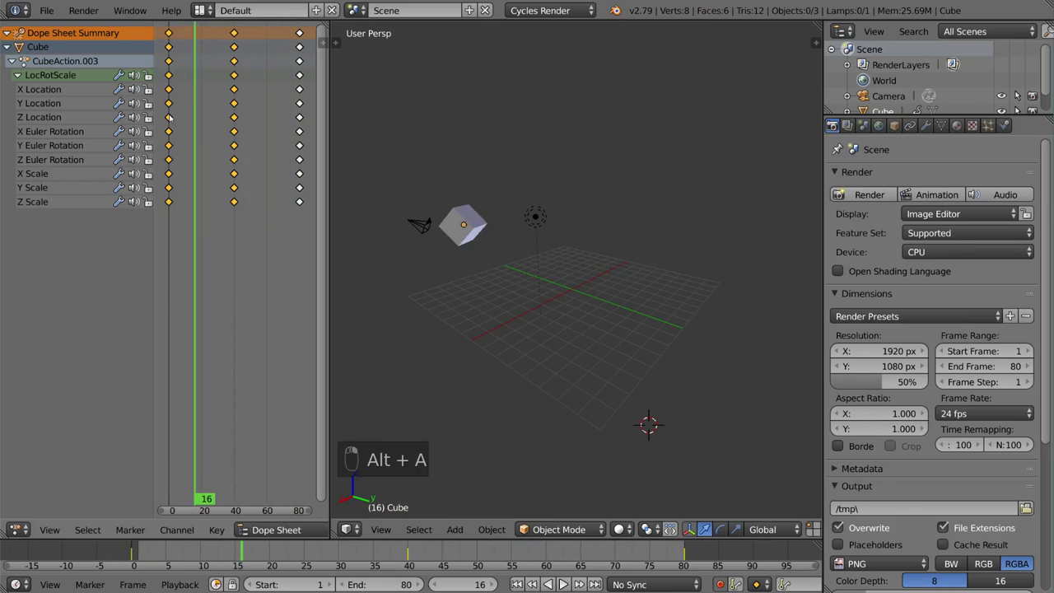
{"action": "scroll", "coordinate": [234, 103], "scroll_direction": "down", "scroll_amount": 2}
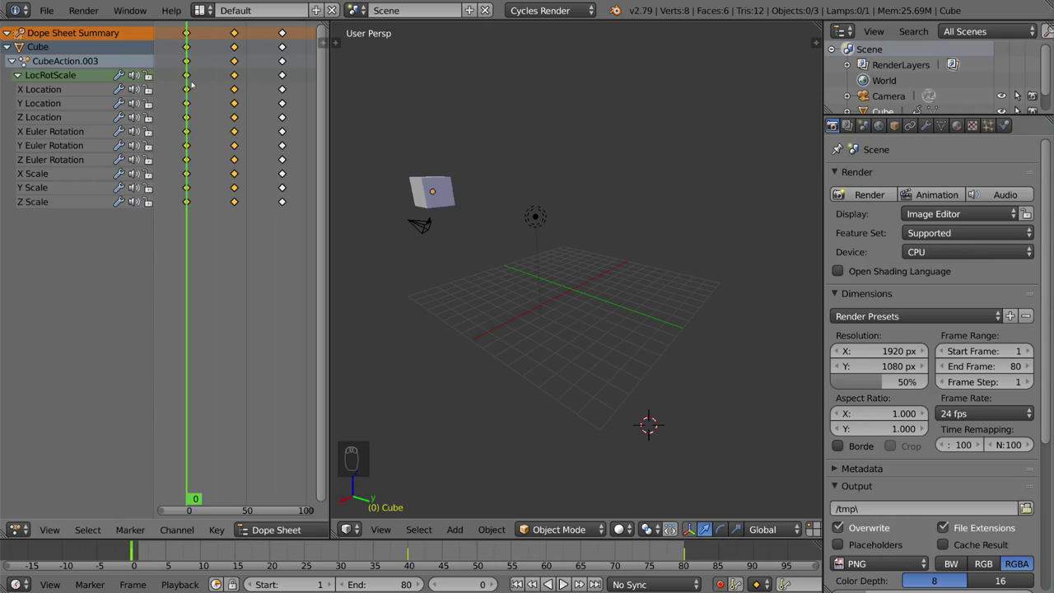
- Try scaling the keyframes three times, cancelling each, and return to the start frame
{"action": "key", "text": "s"}
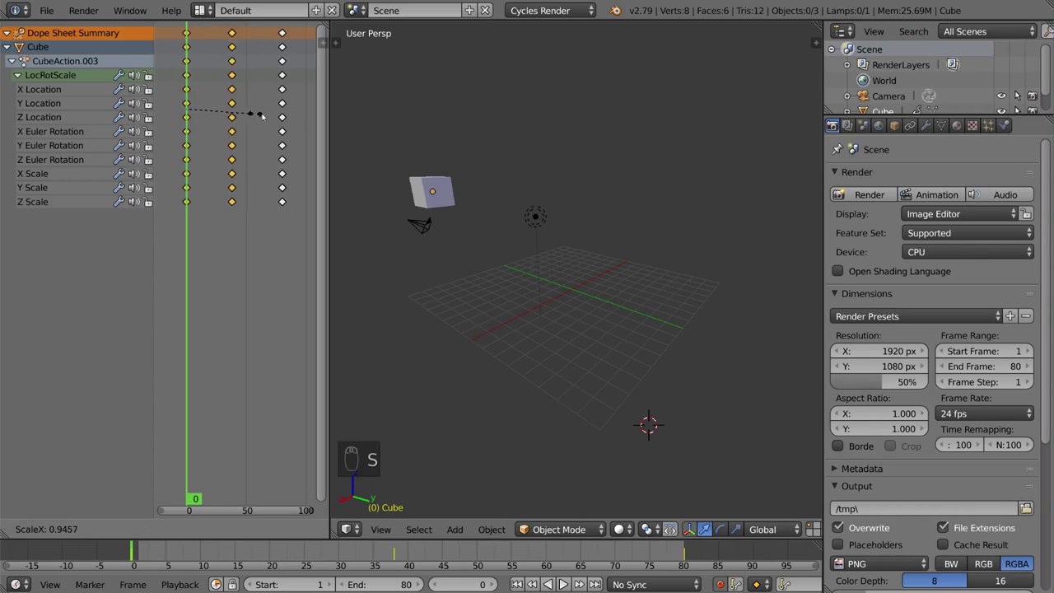
{"action": "right_click", "coordinate": [265, 110]}
{"action": "key", "text": "s"}
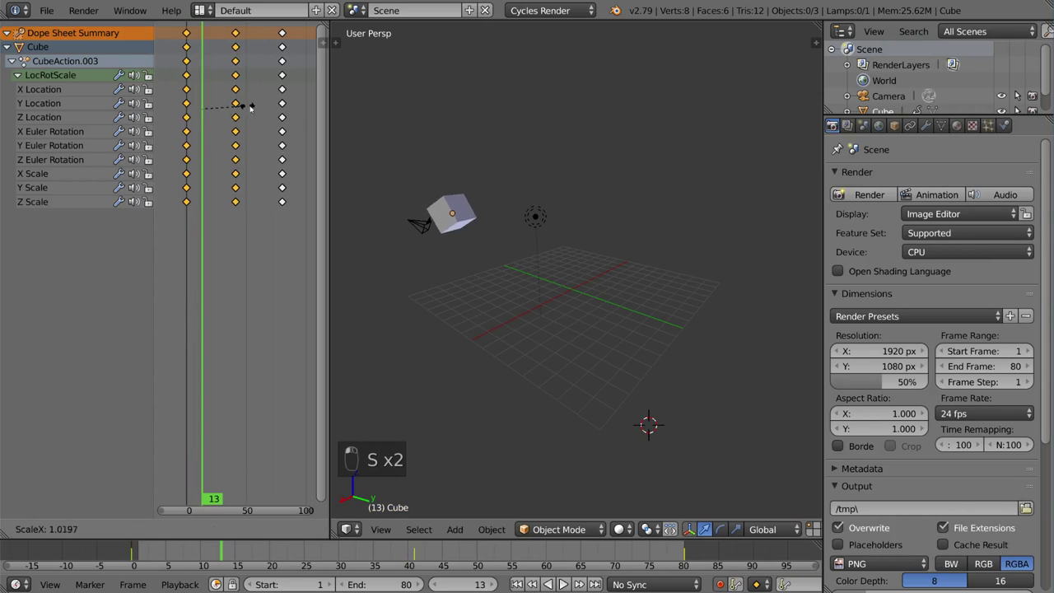
{"action": "right_click", "coordinate": [221, 109]}
{"action": "left_click", "coordinate": [224, 109]}
{"action": "key", "text": "s"}
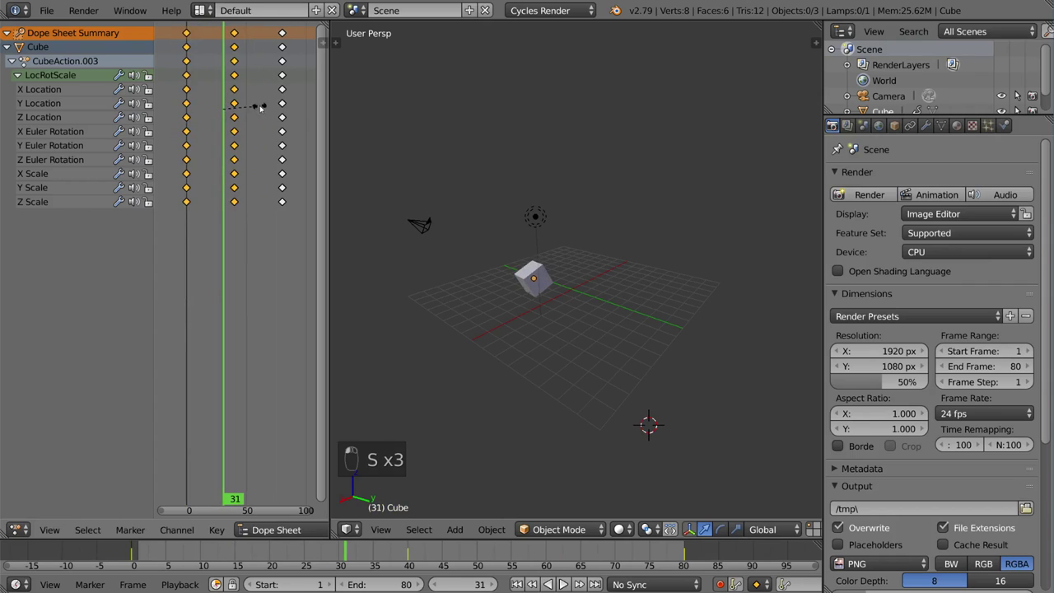
{"action": "right_click", "coordinate": [261, 99]}
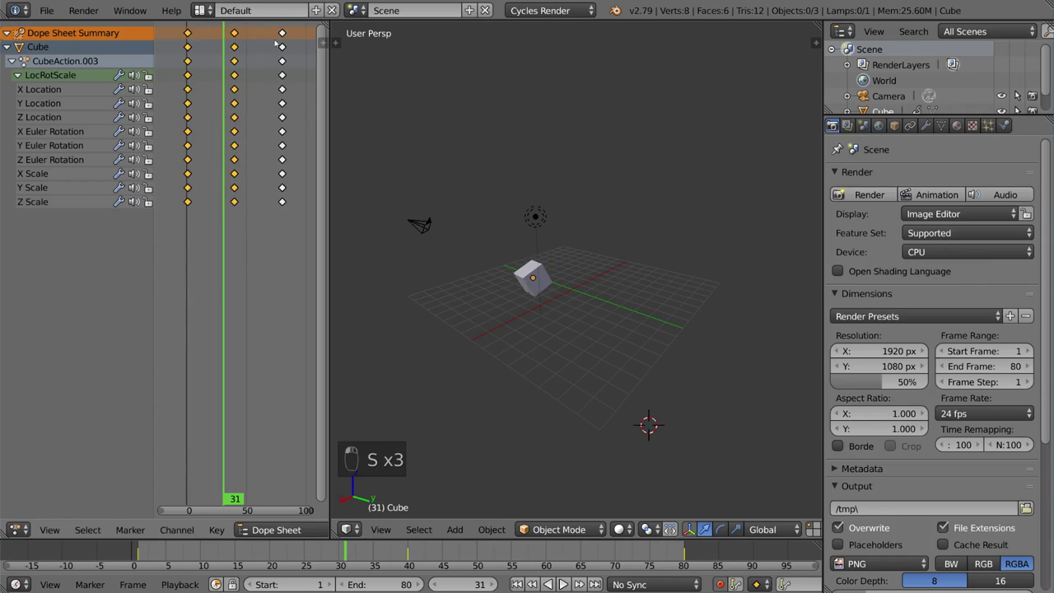
{"action": "left_click", "coordinate": [188, 80]}
- Squeeze the keyframes closer together and play back the faster timing
{"action": "scroll", "coordinate": [245, 129], "scroll_direction": "down", "scroll_amount": 2}
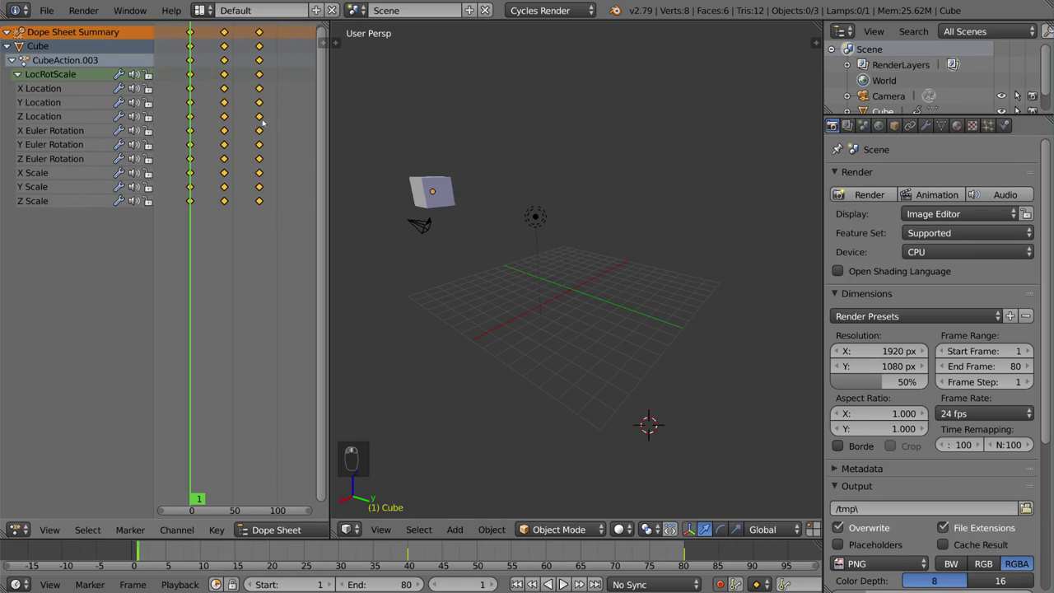
{"action": "key", "text": "s"}
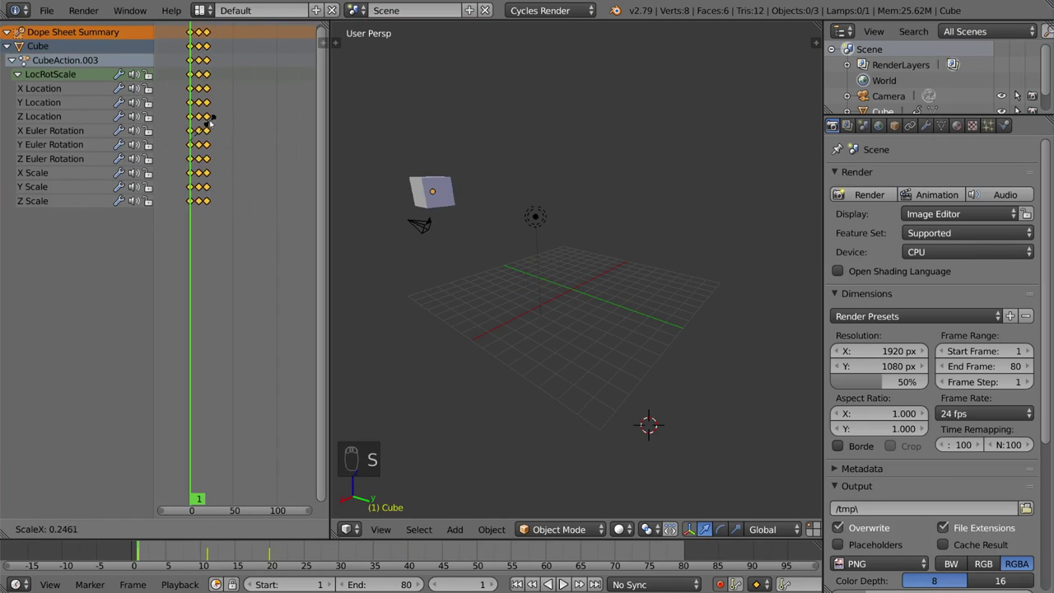
{"action": "right_click", "coordinate": [247, 113]}
{"action": "key", "text": "s"}
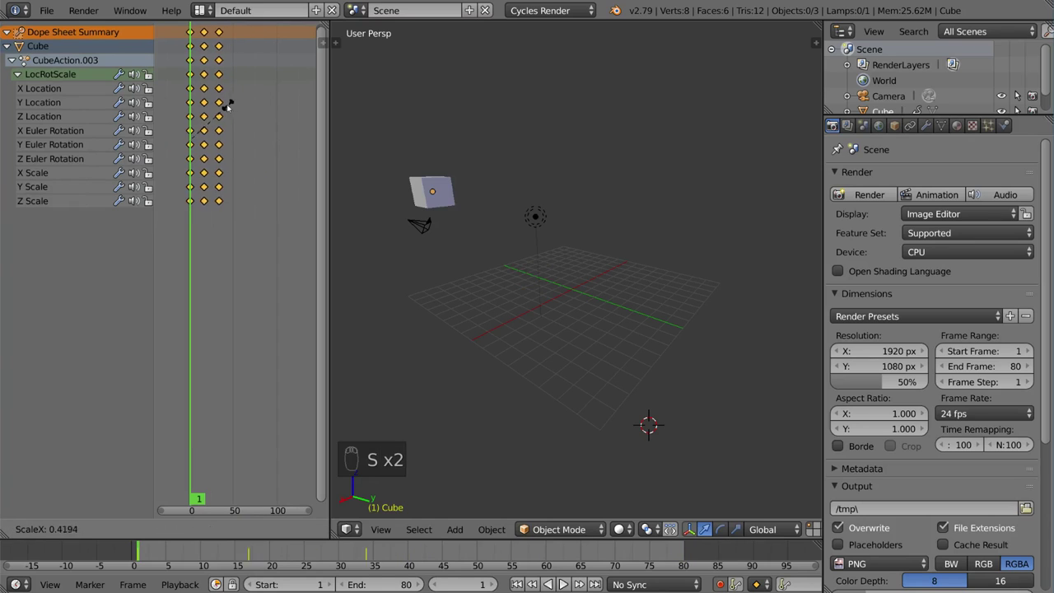
{"action": "left_click", "coordinate": [218, 109]}
{"action": "key", "text": "alt+a"}
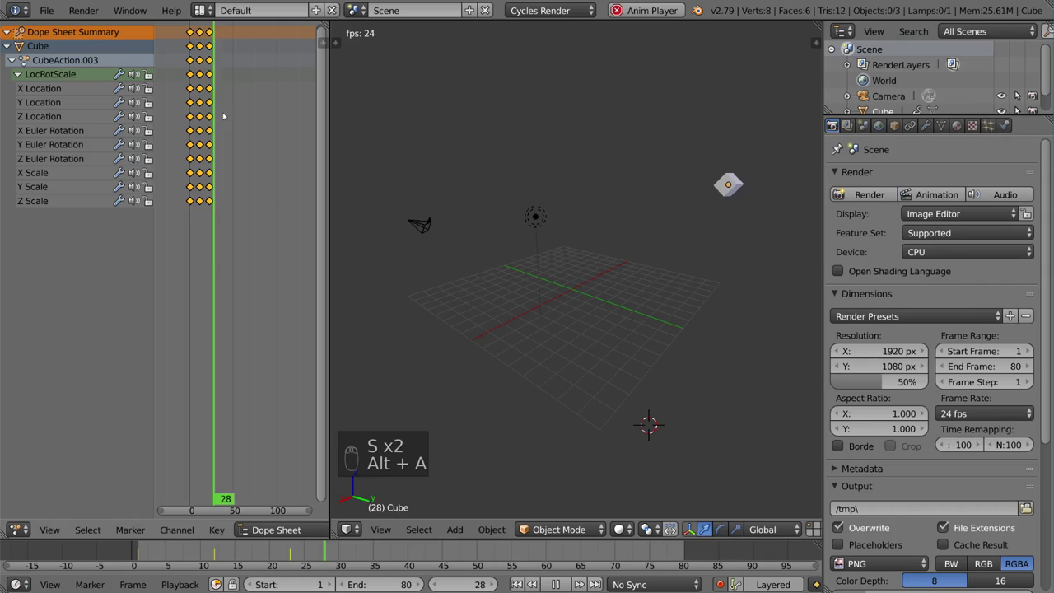
{"action": "key", "text": "alt+a"}
- Stretch the keyframes apart, shift them later in time, and replay the animation
{"action": "key", "text": "s"}
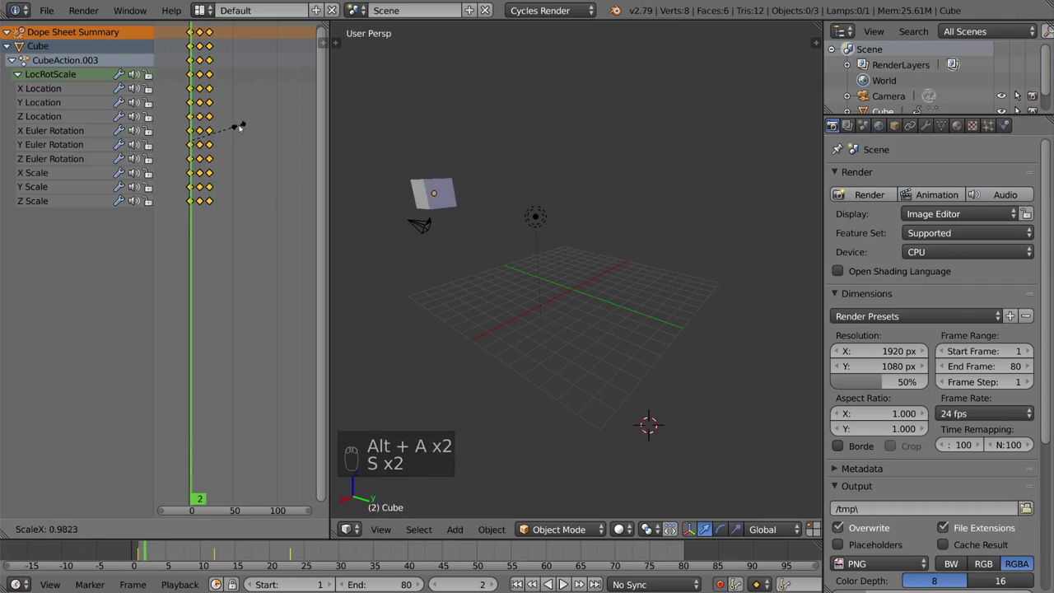
{"action": "left_click", "coordinate": [325, 121]}
{"action": "key", "text": "g"}
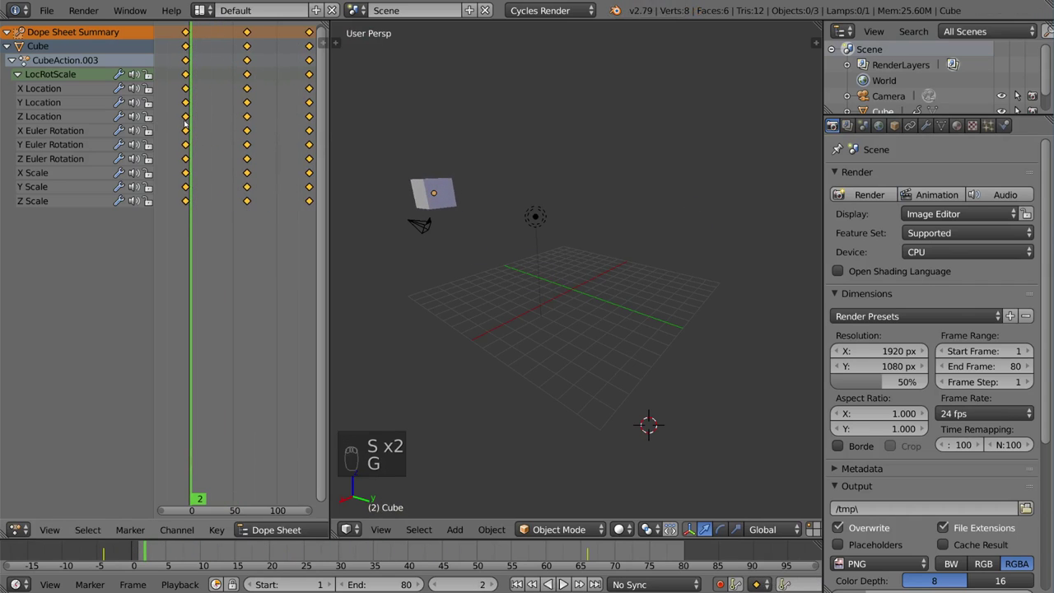
{"action": "key", "text": "g"}
{"action": "left_click", "coordinate": [176, 121]}
{"action": "key", "text": "alt+a"}
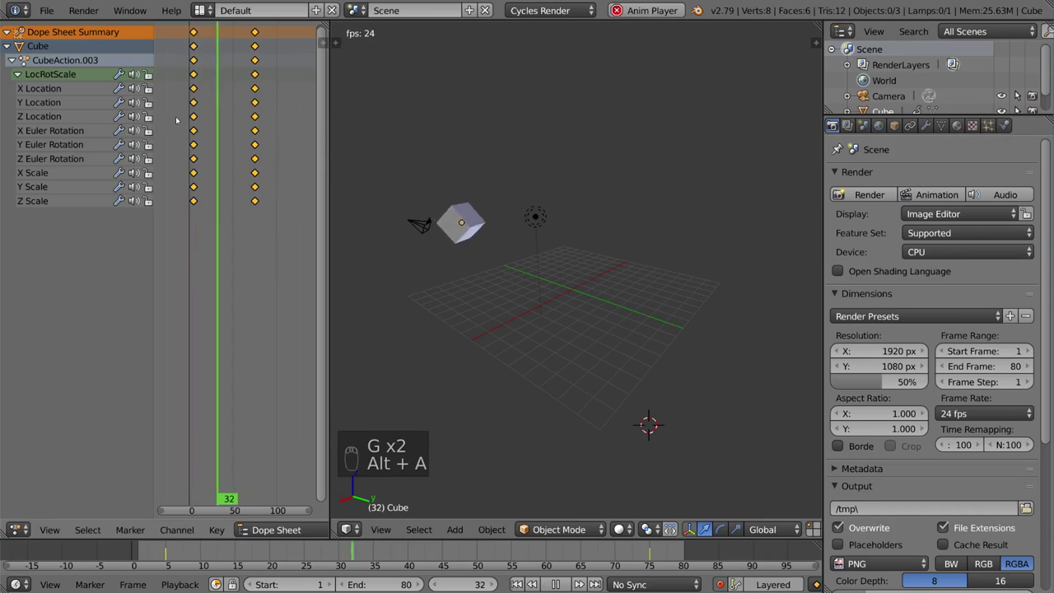
{"action": "key", "text": "alt+a"}
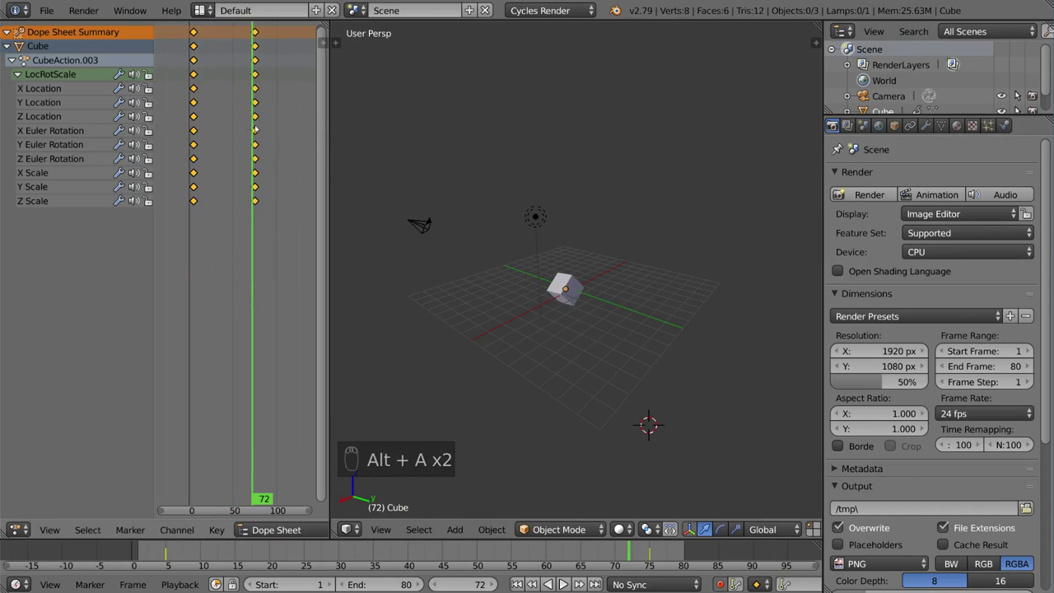
- Set the current frame to 10 and start moving the keyframes again
{"action": "left_click_drag", "start_coordinate": [212, 107], "coordinate": [197, 119]}
{"action": "key", "text": "g"}
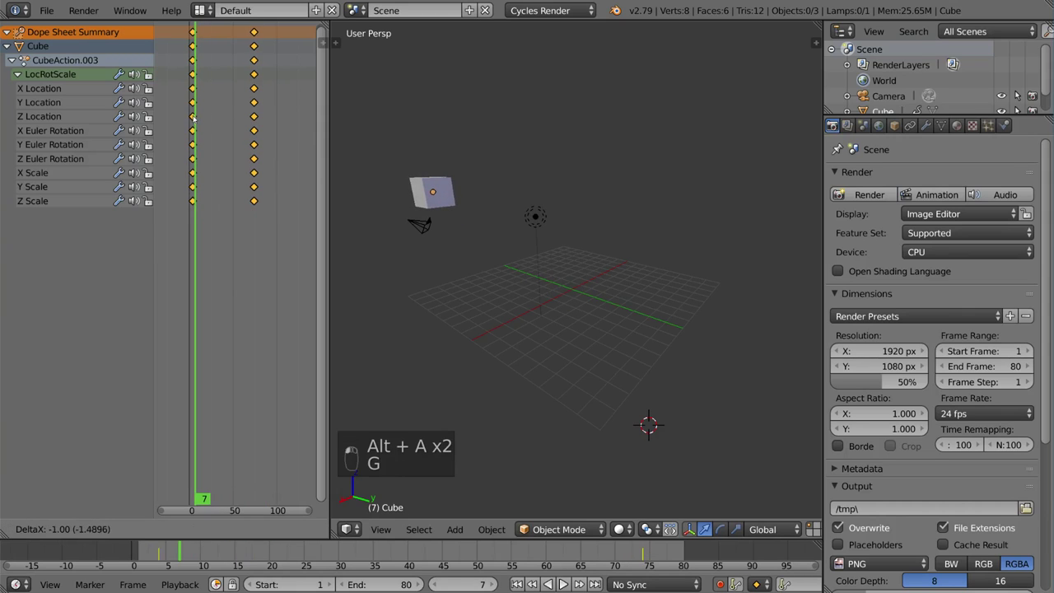
{"action": "scroll", "coordinate": [190, 124], "scroll_direction": "up", "scroll_amount": 2}
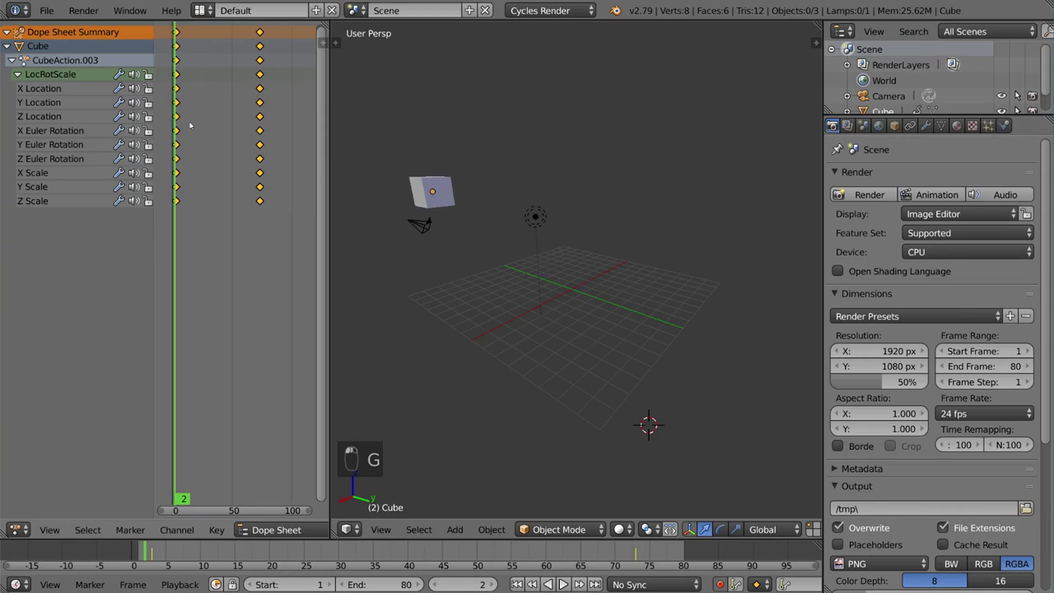
{"action": "scroll", "coordinate": [190, 125], "scroll_direction": "up", "scroll_amount": 1}
{"action": "key", "text": "g"}
{"action": "scroll", "coordinate": [219, 116], "scroll_direction": "up", "scroll_amount": 1}
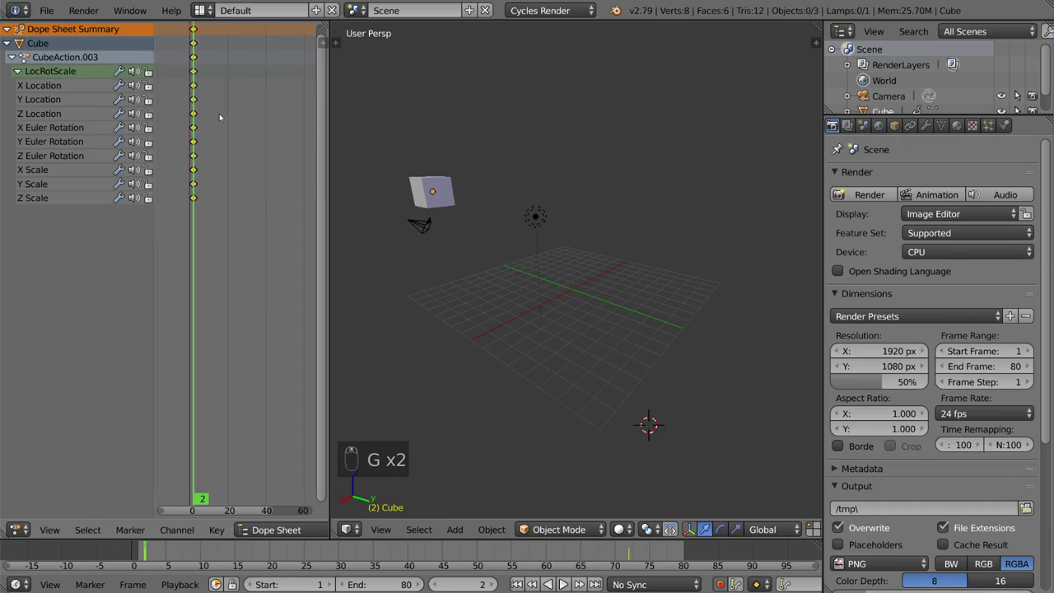
{"action": "scroll", "coordinate": [238, 118], "scroll_direction": "down", "scroll_amount": 1}
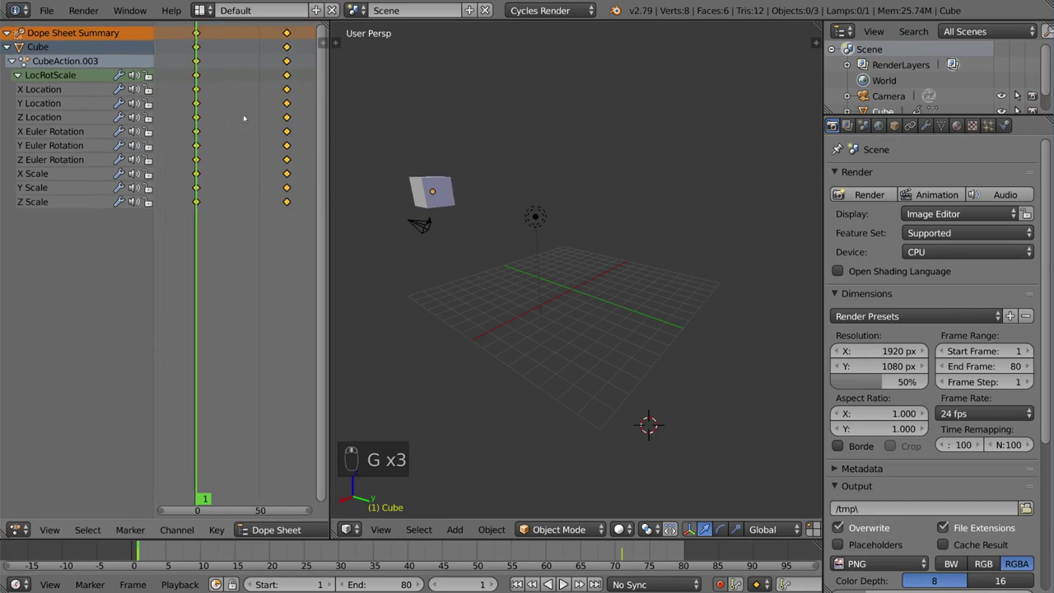
- Cancel the pending keyframe move and select only the frame-0 Y Location key
{"action": "scroll", "coordinate": [227, 74], "scroll_direction": "down", "scroll_amount": 3}
{"action": "right_click", "coordinate": [240, 56]}
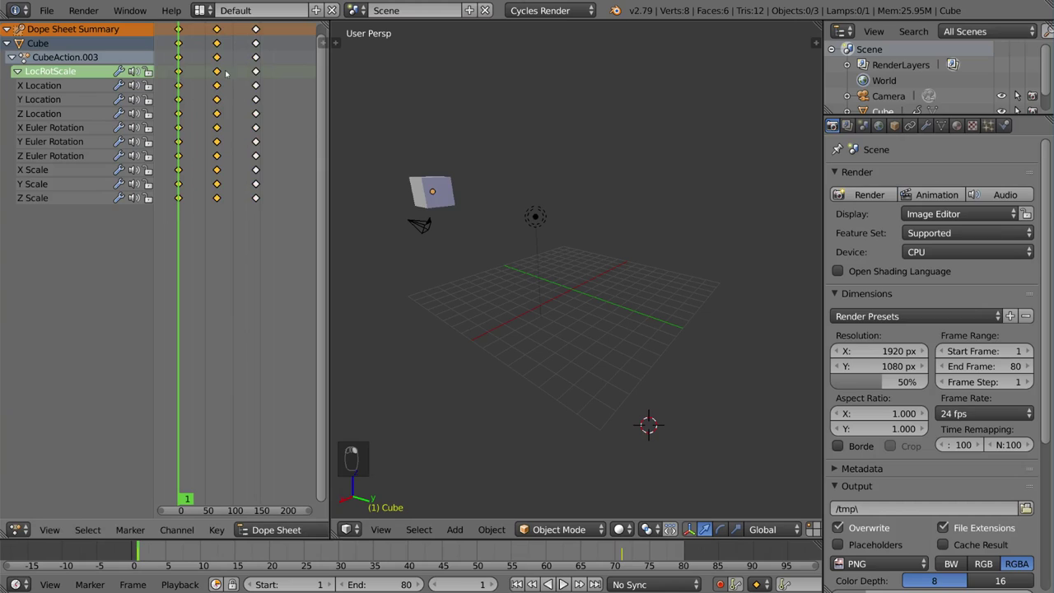
{"action": "right_click", "coordinate": [177, 98]}
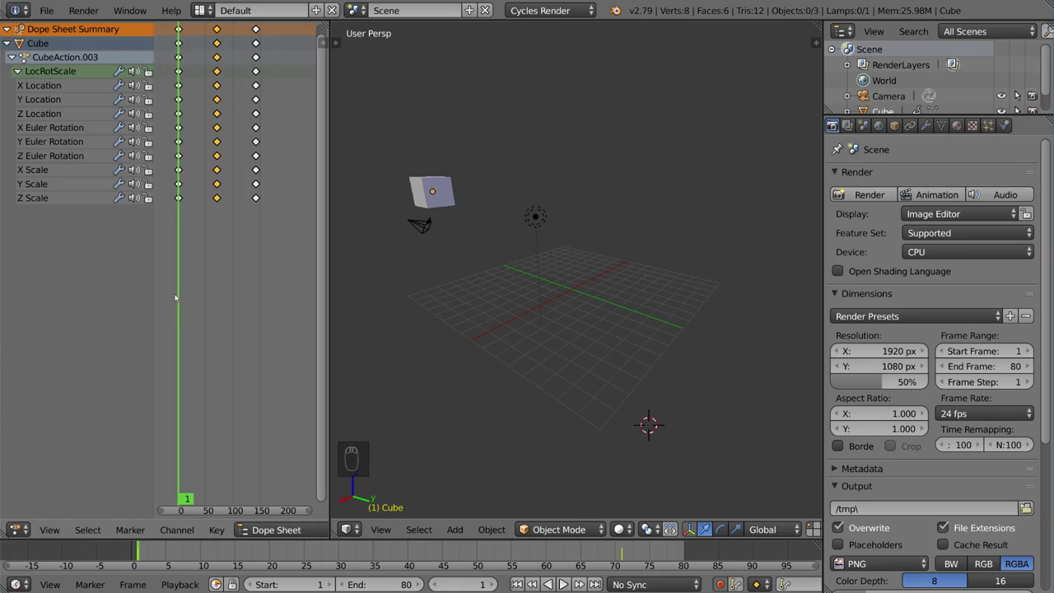
- Split the Dope Sheet, make the lower area a Graph Editor, and frame the cube's F-curves
{"action": "left_click_drag", "start_coordinate": [3, 534], "coordinate": [8, 330]}
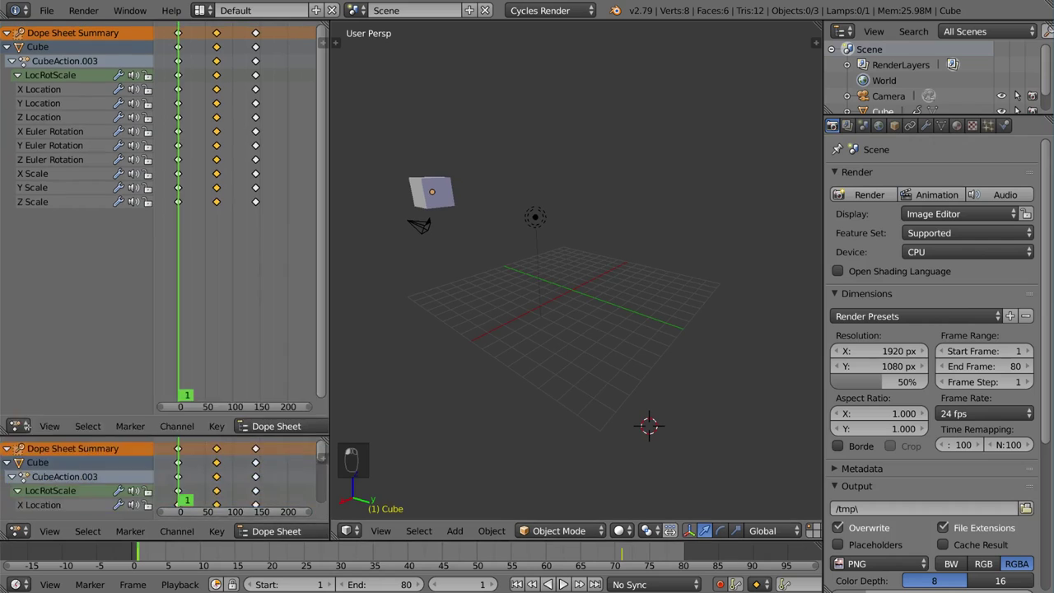
{"action": "left_click", "coordinate": [14, 531]}
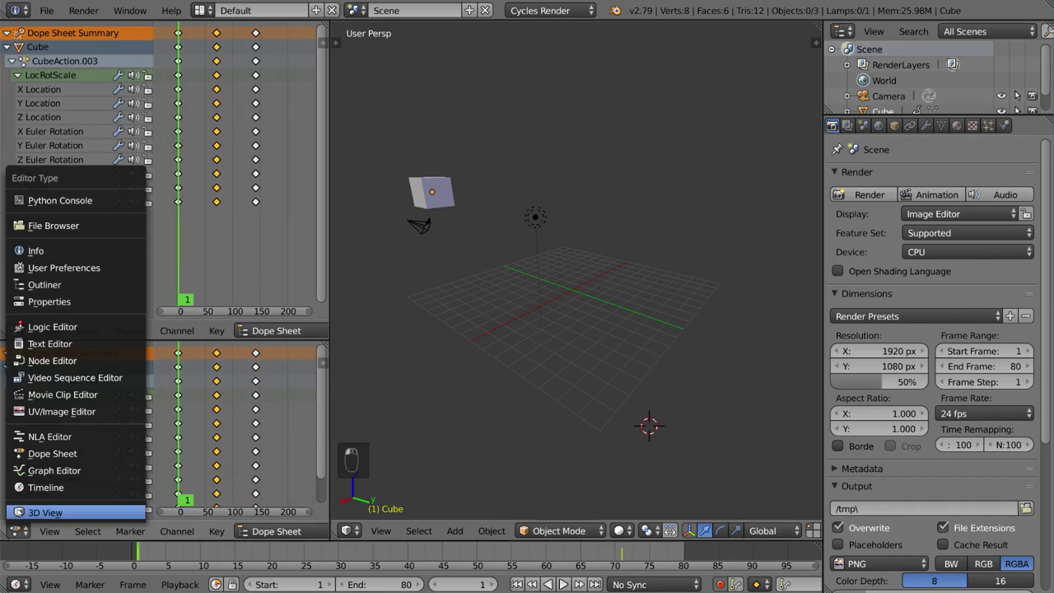
{"action": "left_click", "coordinate": [35, 470]}
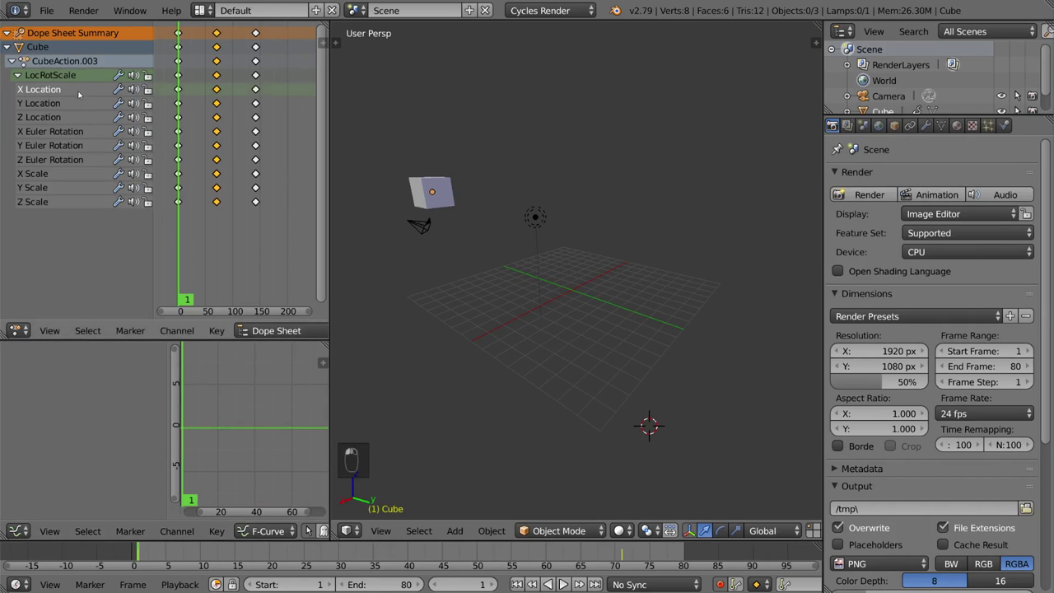
{"action": "scroll", "coordinate": [266, 411], "scroll_direction": "down", "scroll_amount": 1}
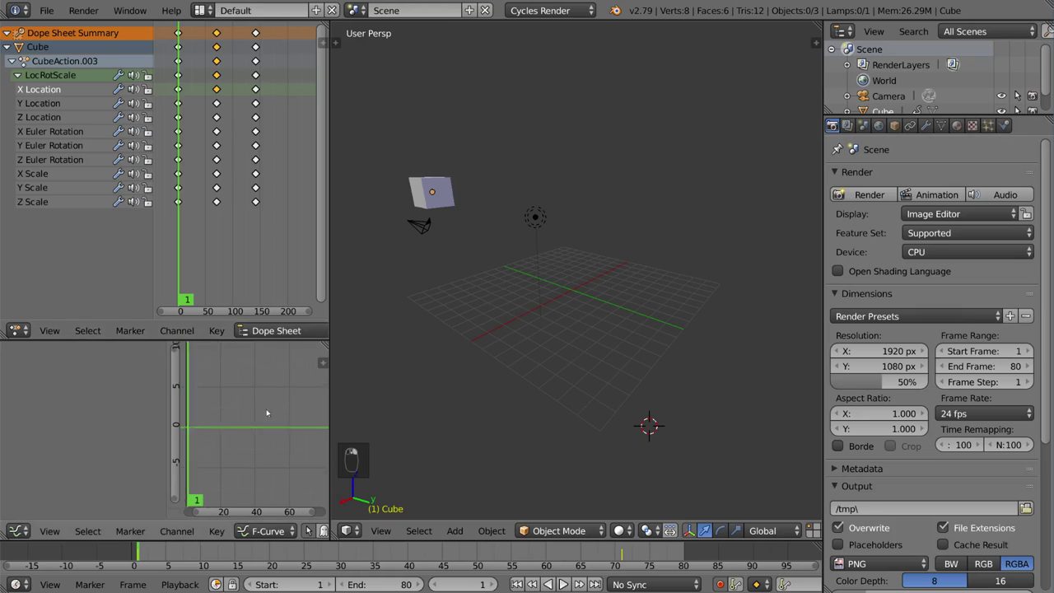
{"action": "key", "text": "Home"}
{"action": "right_click", "coordinate": [431, 191]}
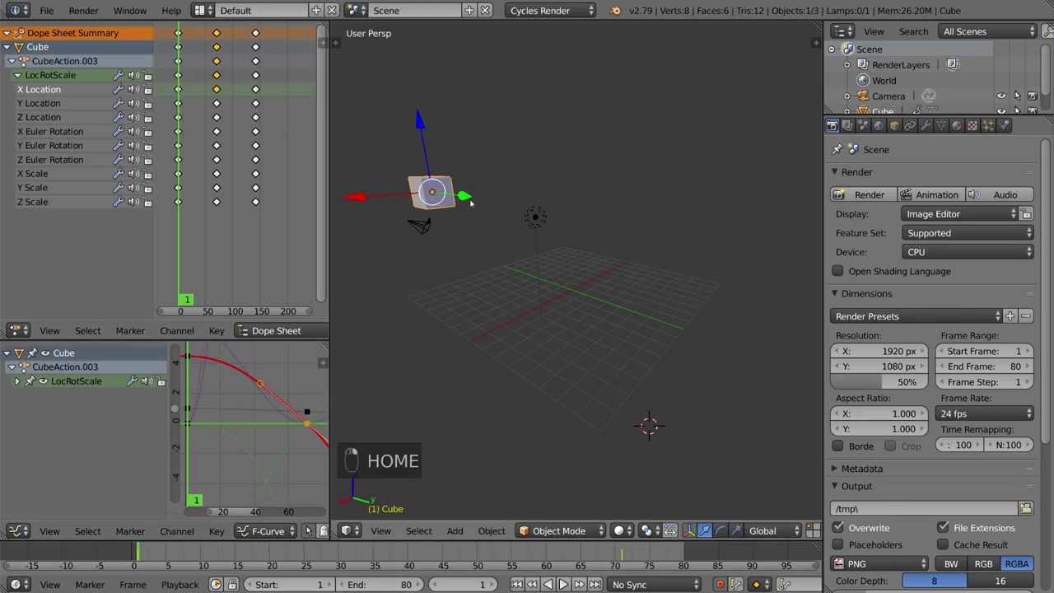
{"action": "key", "text": "Home"}
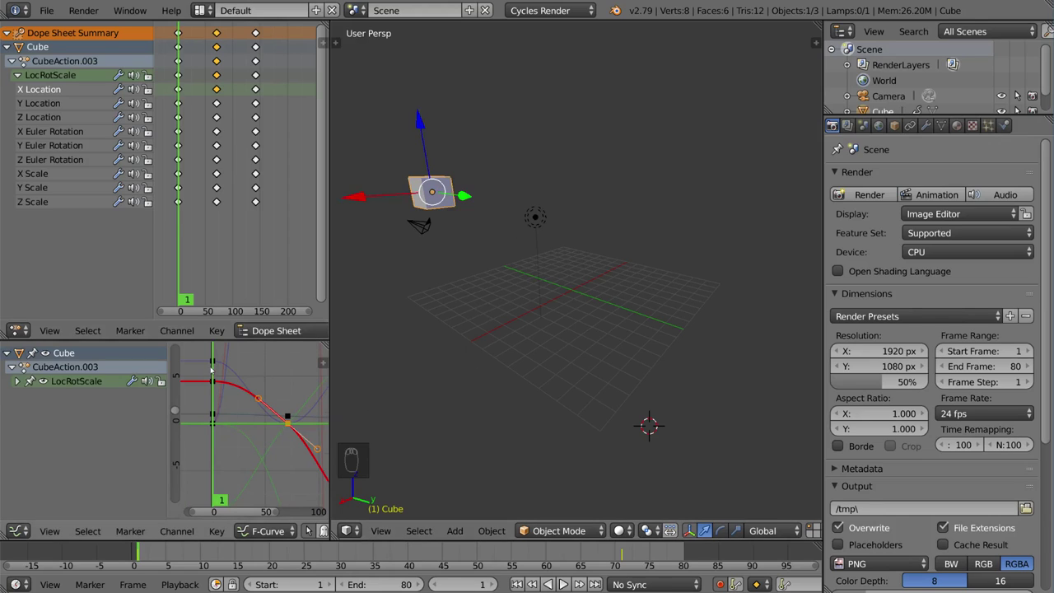
- Zoom into the graph and rescale the selected keyframe's handle
{"action": "scroll", "coordinate": [257, 380], "scroll_direction": "down", "scroll_amount": 2}
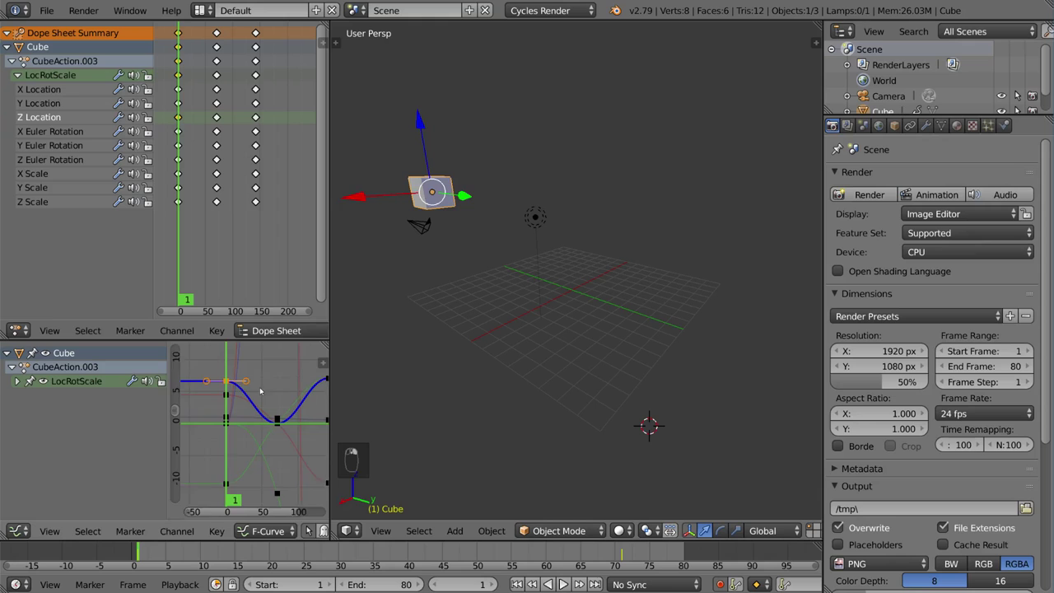
{"action": "scroll", "coordinate": [273, 389], "scroll_direction": "down", "scroll_amount": 1}
{"action": "scroll", "coordinate": [268, 397], "scroll_direction": "down", "scroll_amount": 1}
{"action": "scroll", "coordinate": [259, 409], "scroll_direction": "down", "scroll_amount": 1}
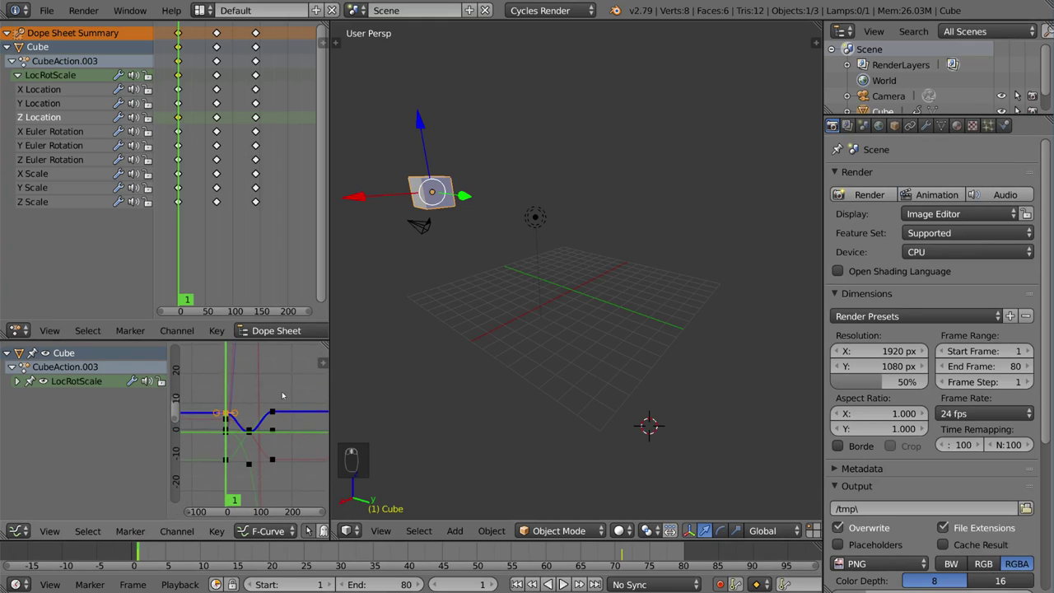
{"action": "scroll", "coordinate": [251, 423], "scroll_direction": "down", "scroll_amount": 1}
{"action": "scroll", "coordinate": [252, 416], "scroll_direction": "up", "scroll_amount": 1}
{"action": "scroll", "coordinate": [255, 405], "scroll_direction": "up", "scroll_amount": 1}
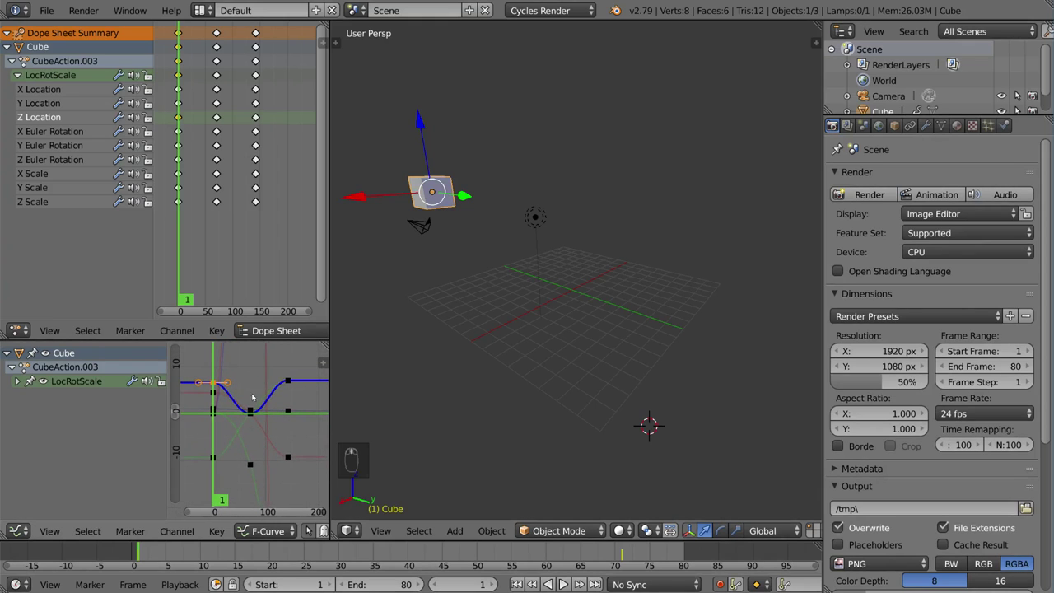
{"action": "scroll", "coordinate": [213, 386], "scroll_direction": "up", "scroll_amount": 1}
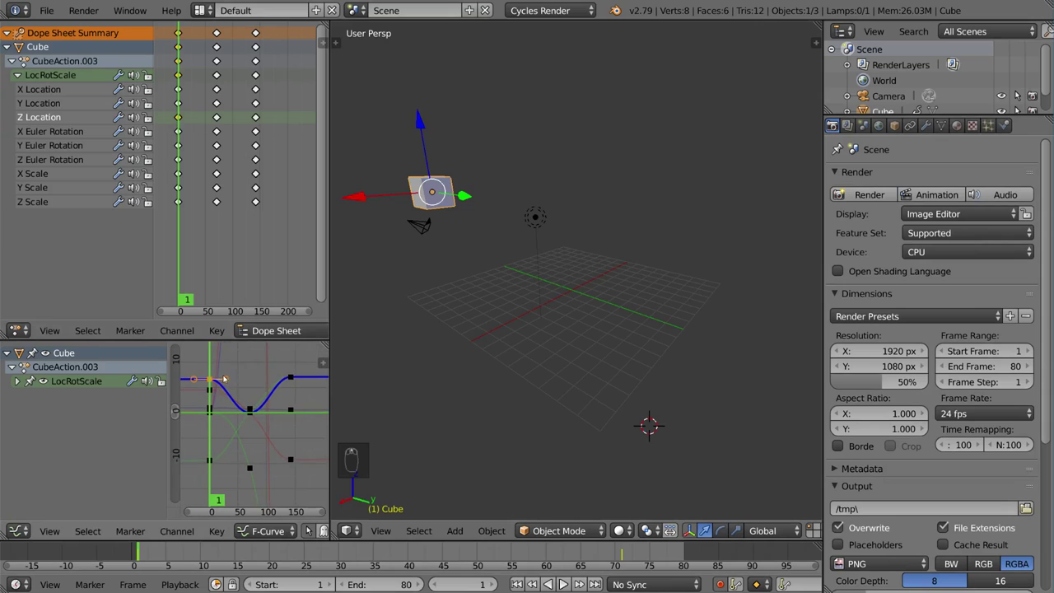
{"action": "key", "text": "g"}
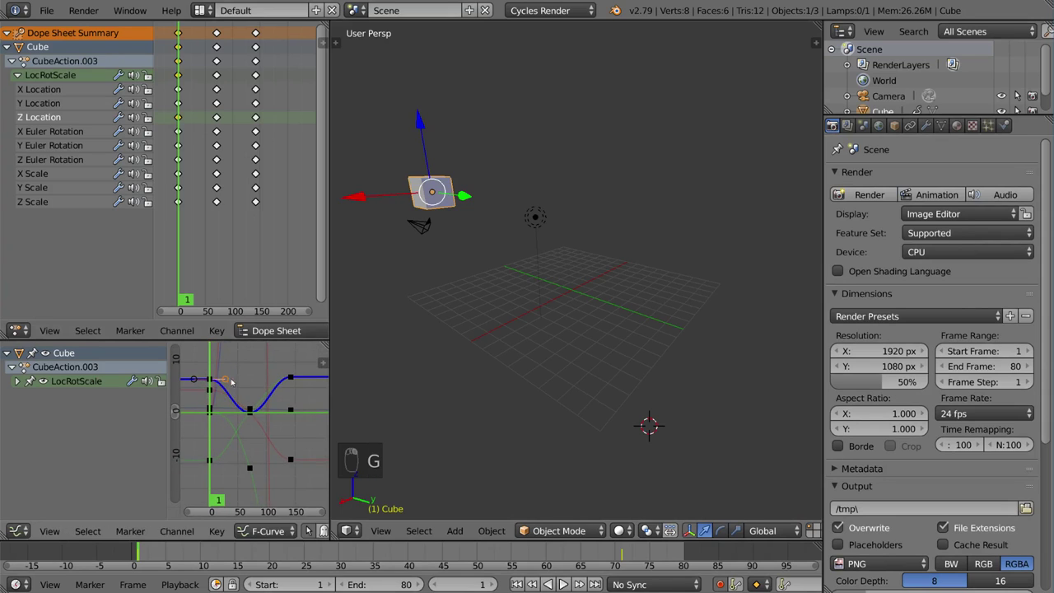
{"action": "key", "text": "s"}
{"action": "key", "text": "s"}
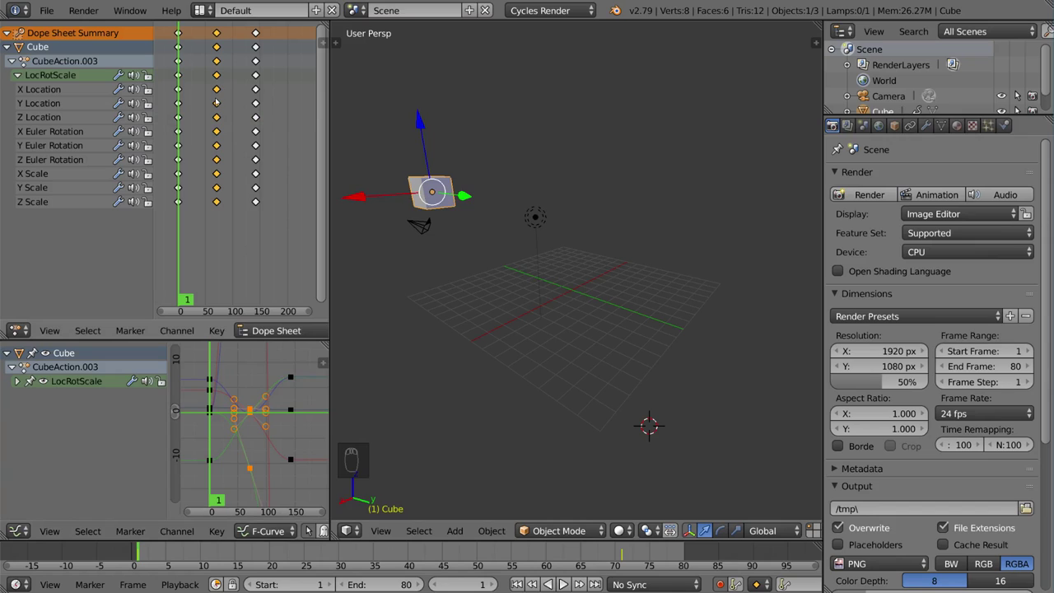
- Apply a new handle type to the selected keyframes from the V menu
{"action": "scroll", "coordinate": [287, 392], "scroll_direction": "down", "scroll_amount": 2}
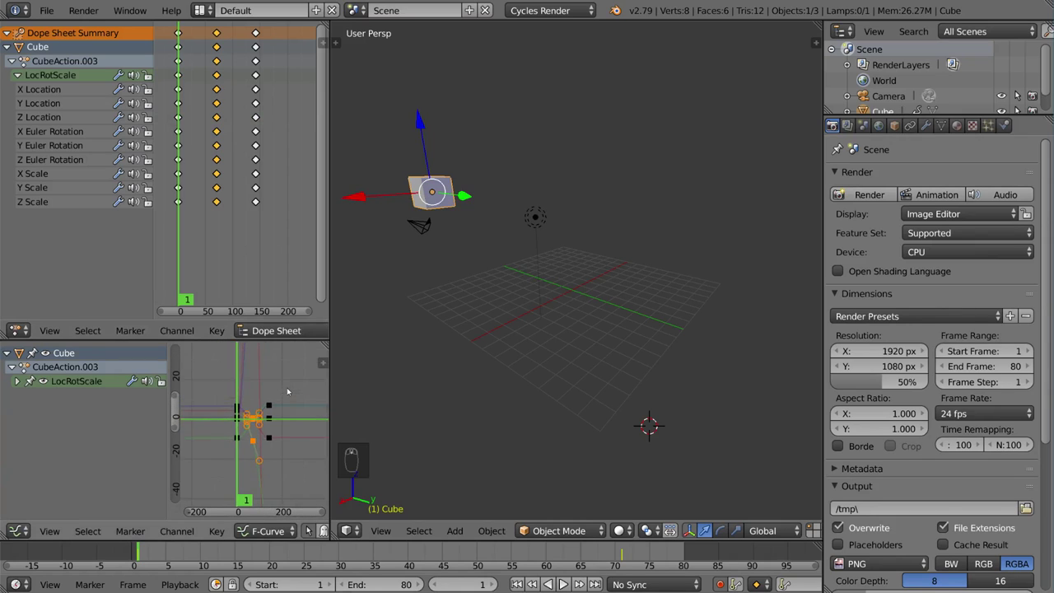
{"action": "scroll", "coordinate": [287, 392], "scroll_direction": "up", "scroll_amount": 2}
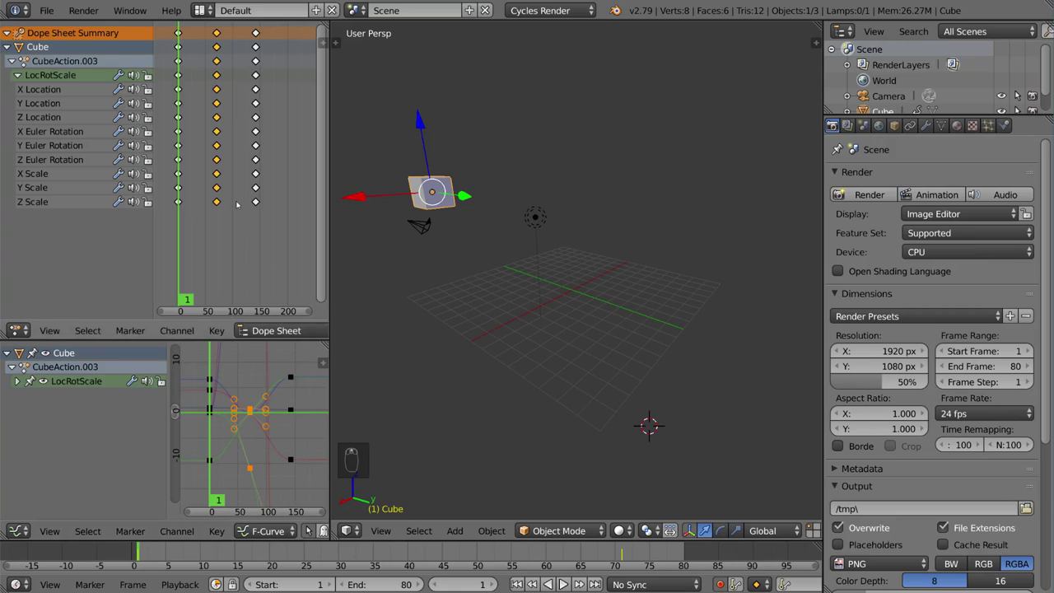
{"action": "key", "text": "v"}
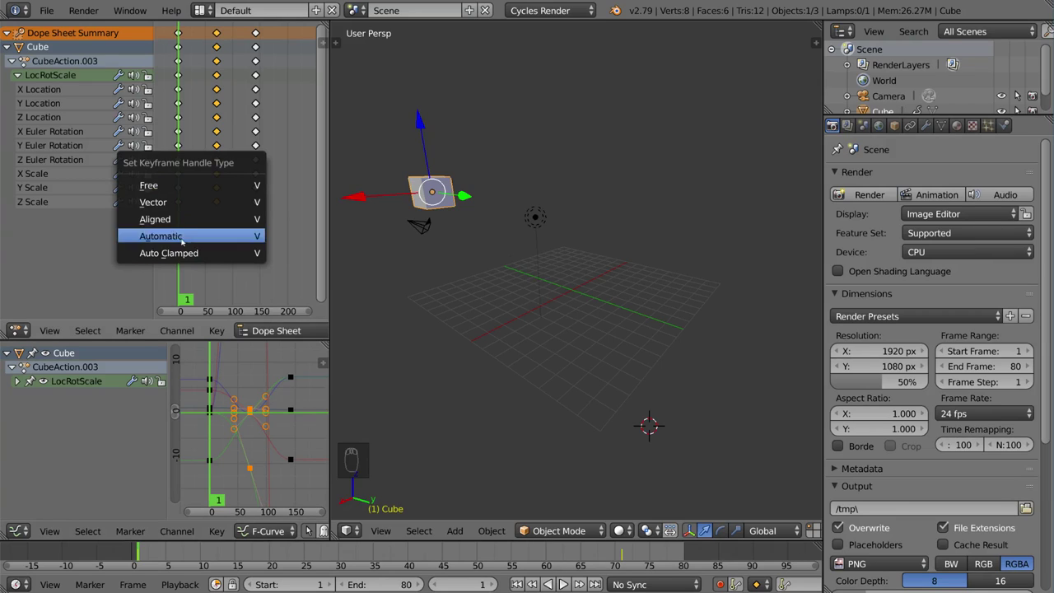
{"action": "left_click", "coordinate": [193, 204]}
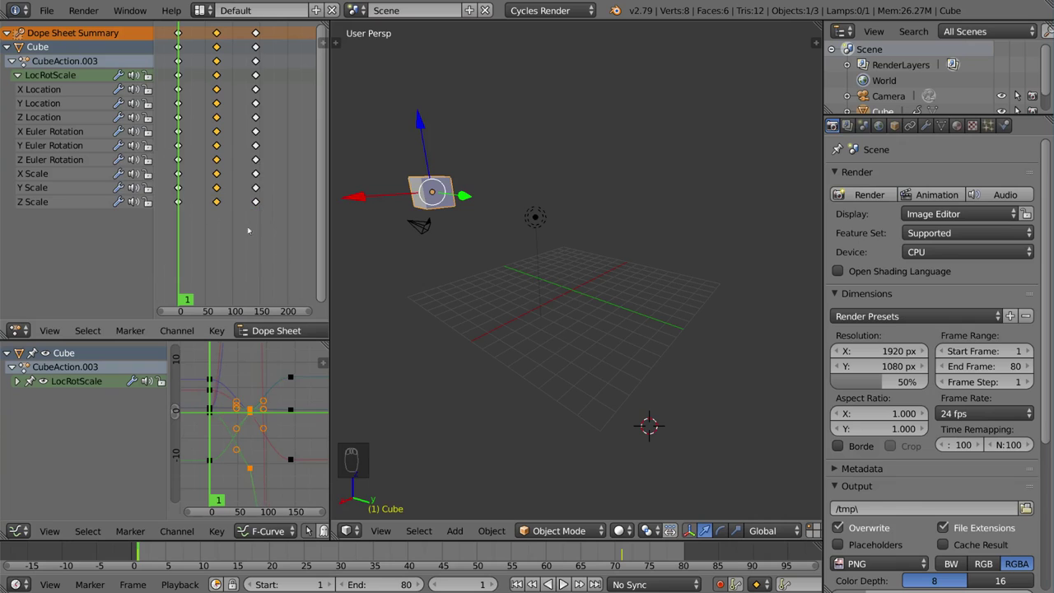
- Frame the single Z Location keyframe, cancel a trial move of it, and start playback
{"action": "left_click", "coordinate": [257, 445]}
{"action": "key", "text": "KP_Decimal"}
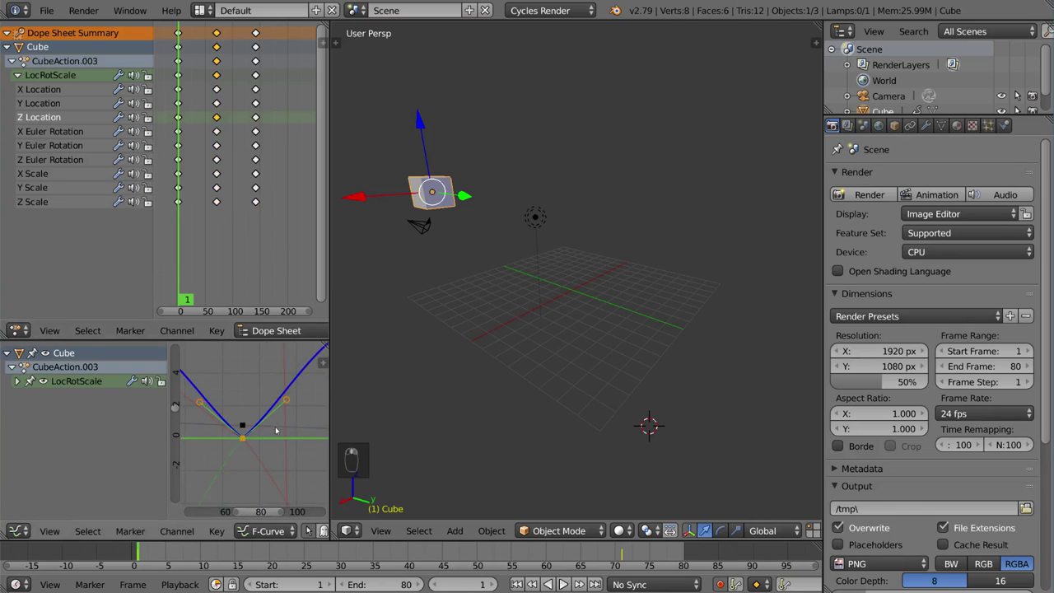
{"action": "key", "text": "g"}
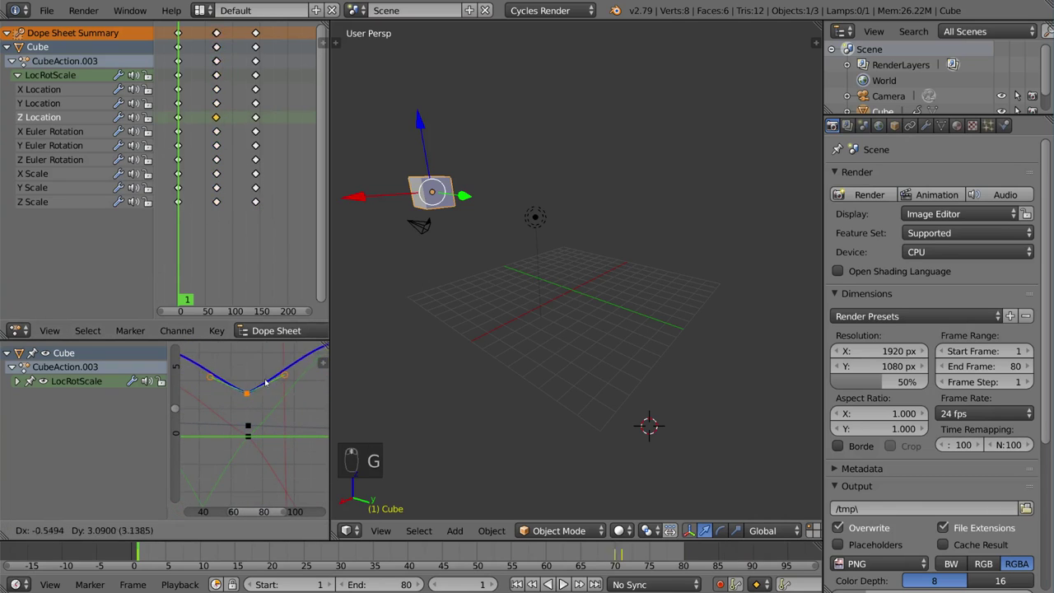
{"action": "right_click", "coordinate": [276, 422]}
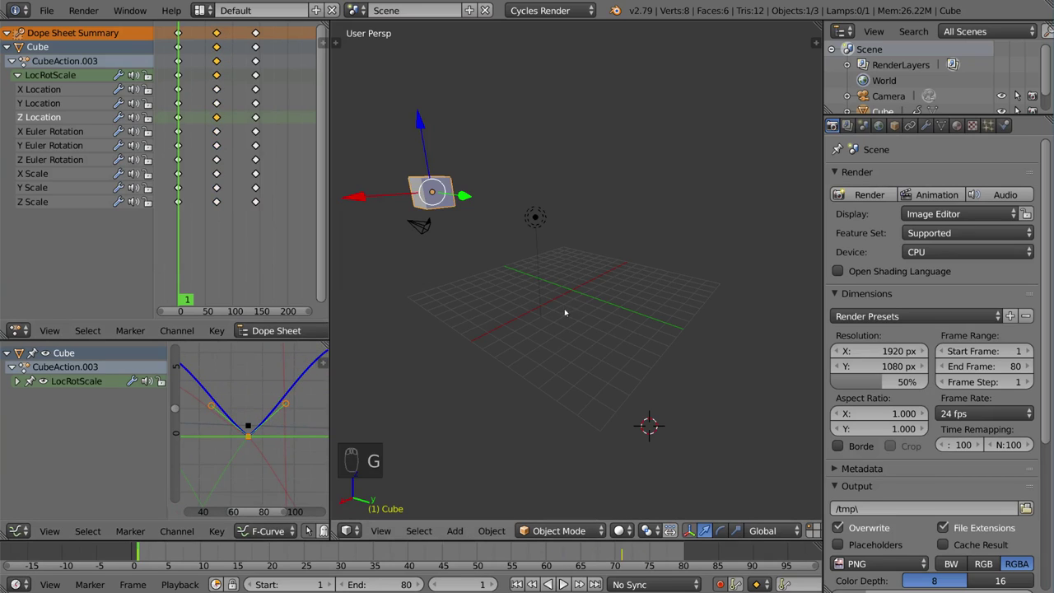
{"action": "key", "text": "alt+a"}
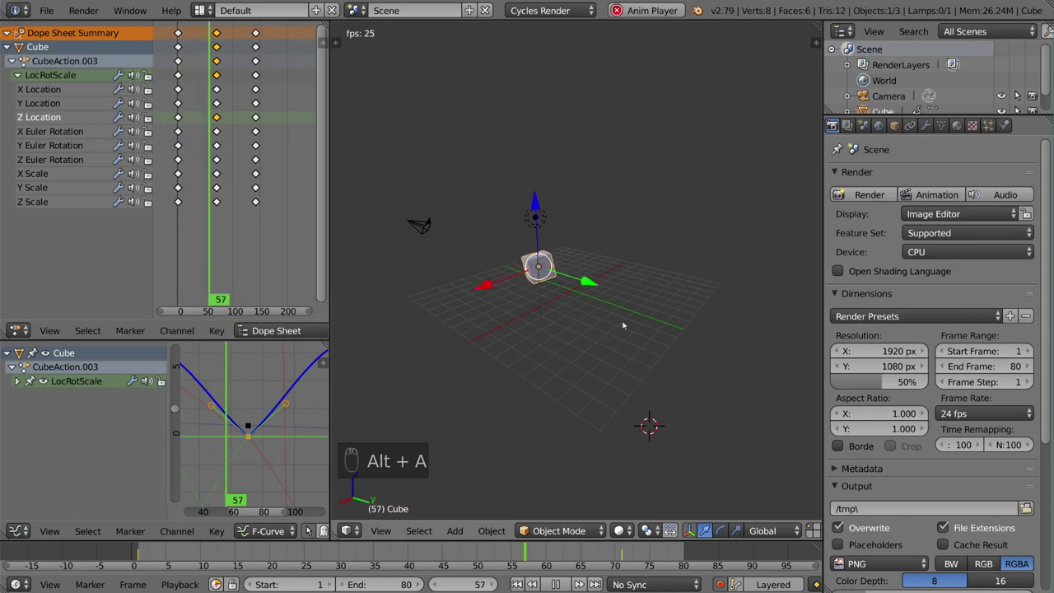
- Stop playback, go to frame 0, scale all keys toward it, and replay the animation
{"action": "key", "text": "alt+a"}
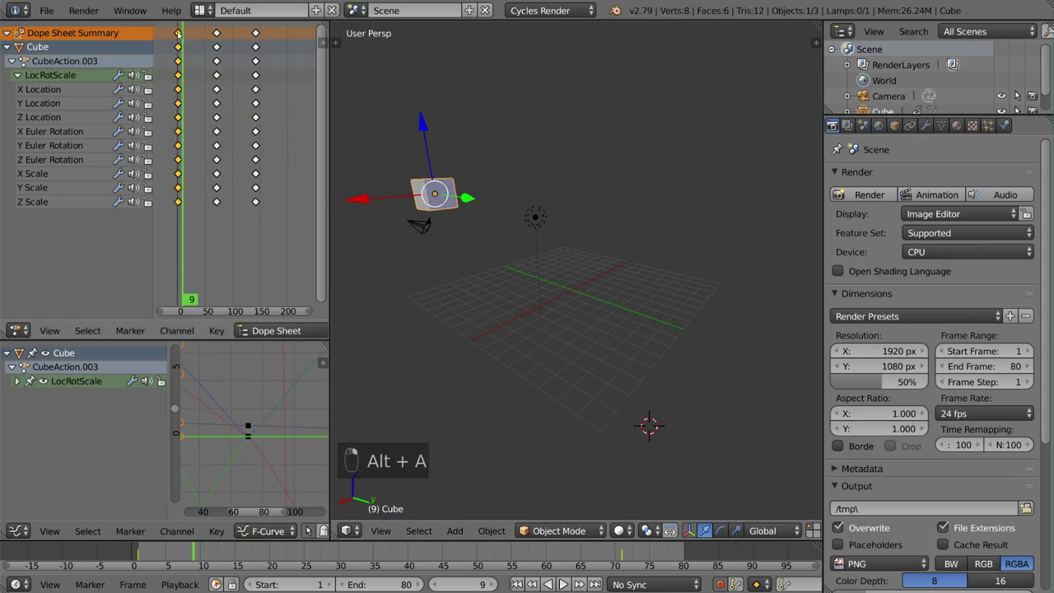
{"action": "left_click_drag", "start_coordinate": [178, 60], "coordinate": [177, 56]}
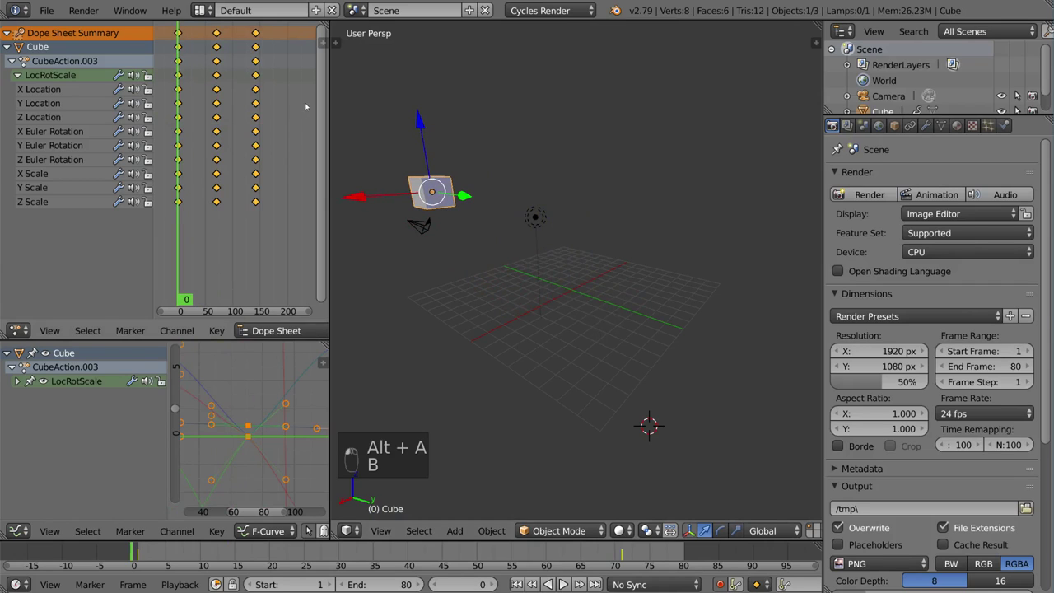
{"action": "key", "text": "s"}
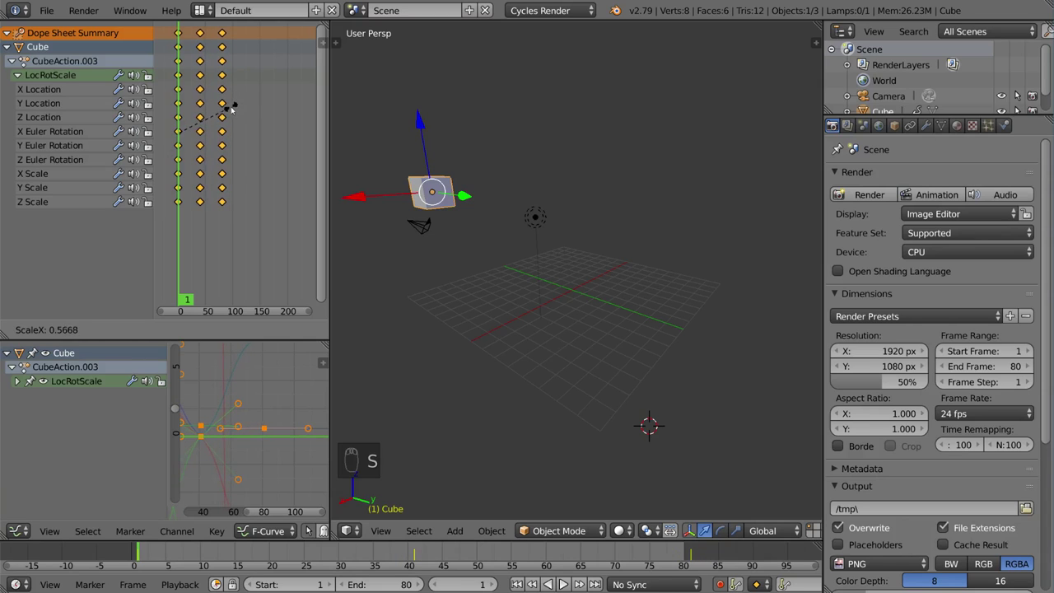
{"action": "key", "text": "alt+a"}
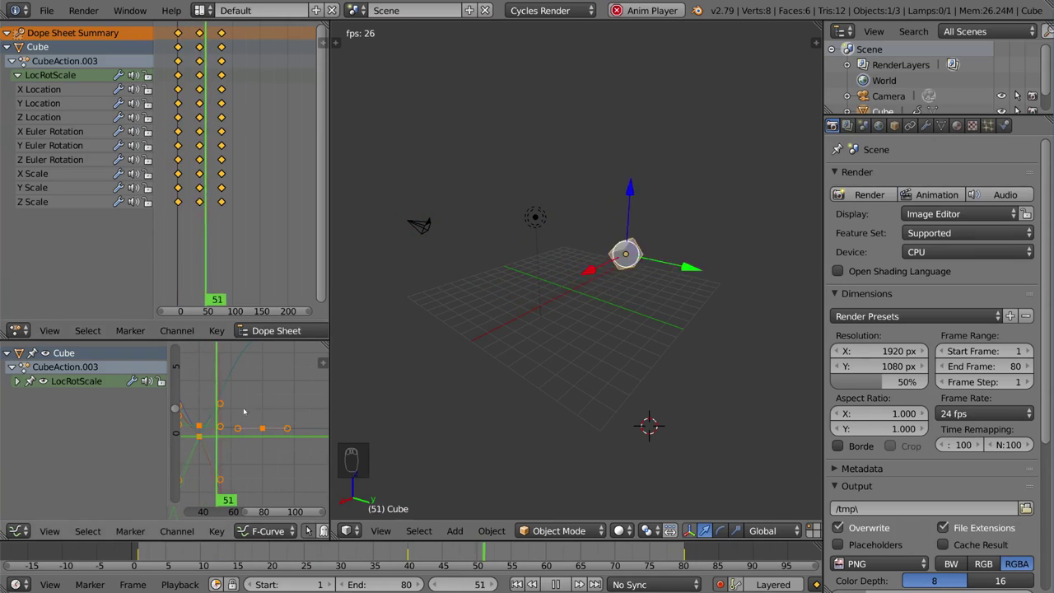
- Give the middle keyframe column Auto Clamped handles and bring up the interpolation menu
{"action": "left_click", "coordinate": [199, 33]}
{"action": "key", "text": "v"}
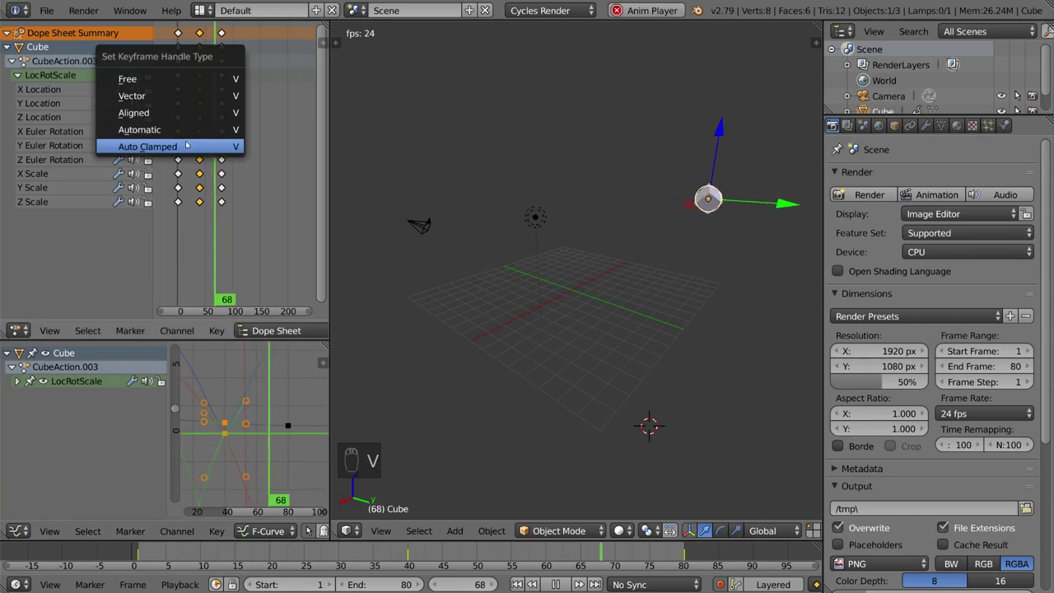
{"action": "left_click", "coordinate": [222, 147]}
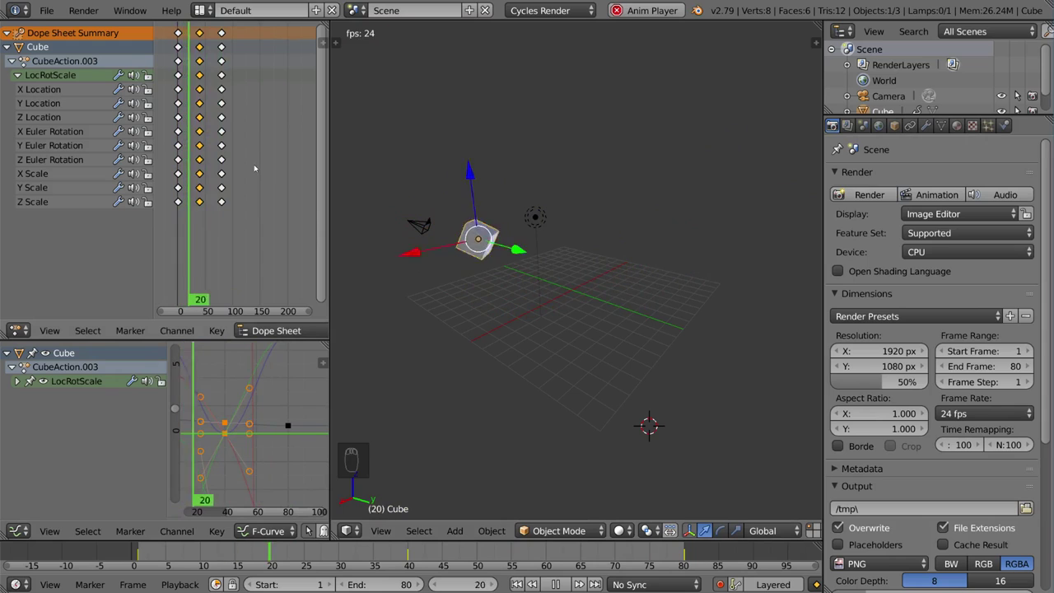
{"action": "key", "text": "t"}
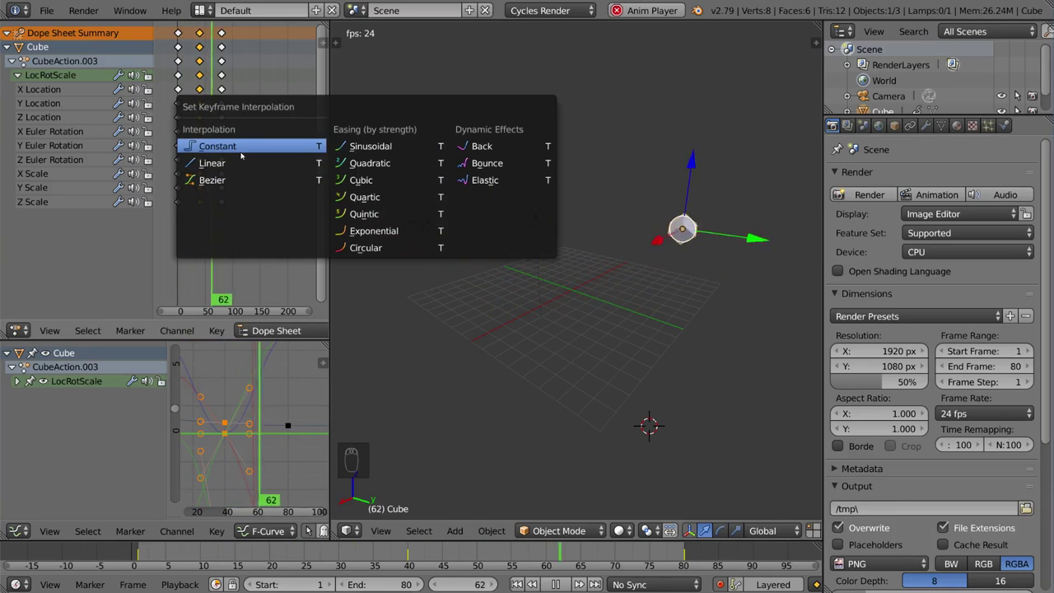
- Select all keyframes and apply Constant, then Linear, interpolation
{"action": "left_click", "coordinate": [251, 180]}
{"action": "key", "text": "a"}
{"action": "key", "text": "a"}
{"action": "key", "text": "a"}
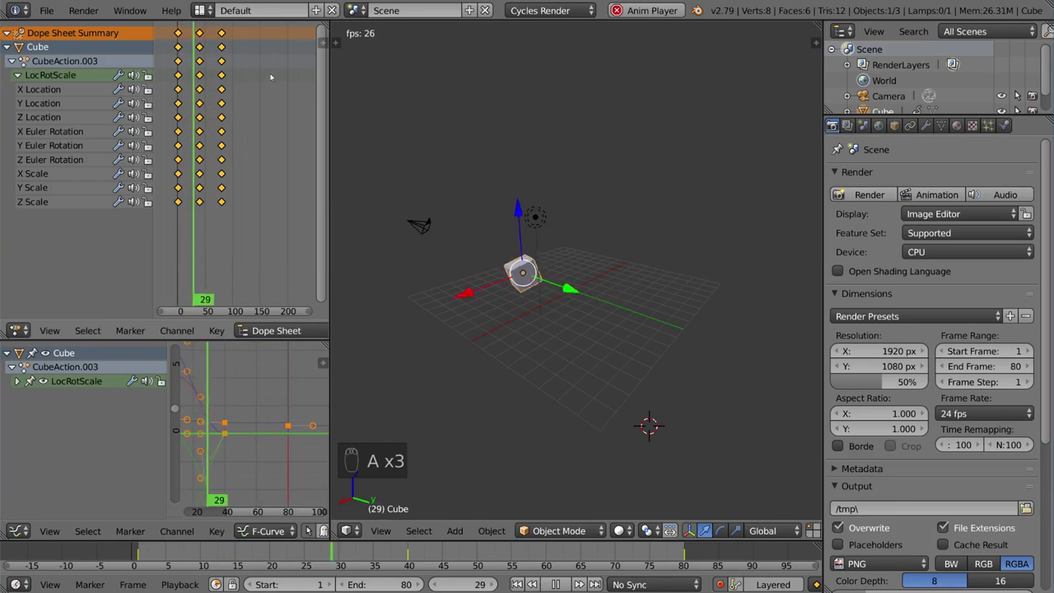
{"action": "key", "text": "t"}
{"action": "left_click", "coordinate": [223, 75]}
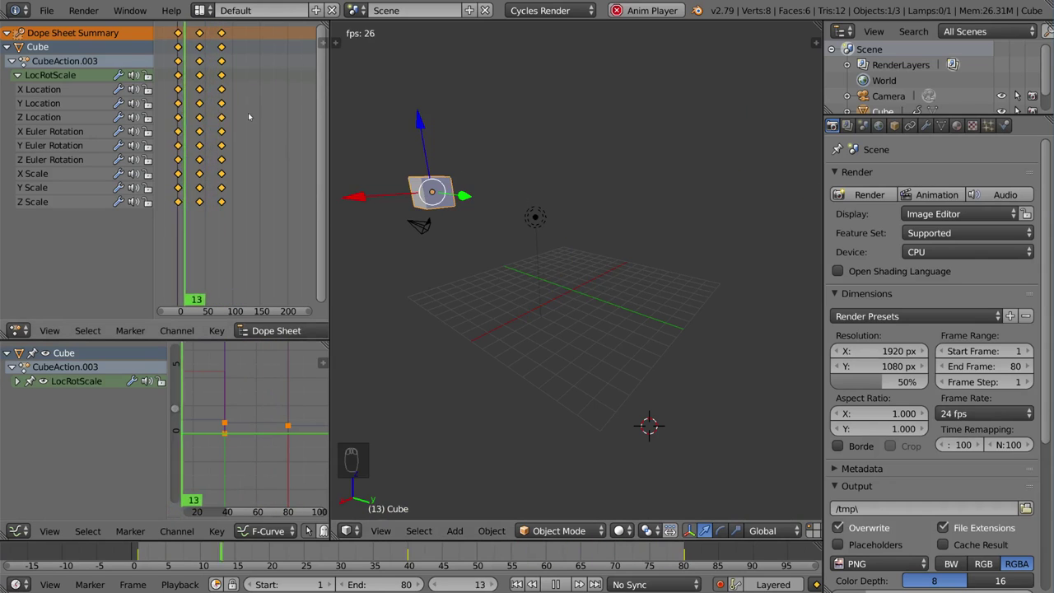
{"action": "key", "text": "t"}
{"action": "left_click", "coordinate": [197, 132]}
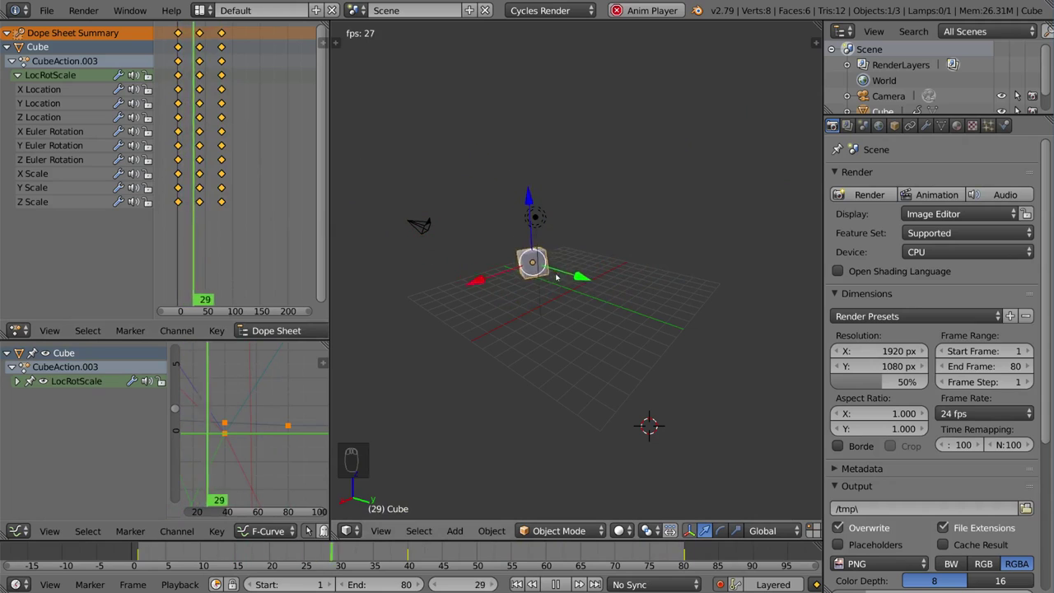
- Switch the keys back to Bezier, then try Elastic and another dynamic-effect interpolation
{"action": "key", "text": "t"}
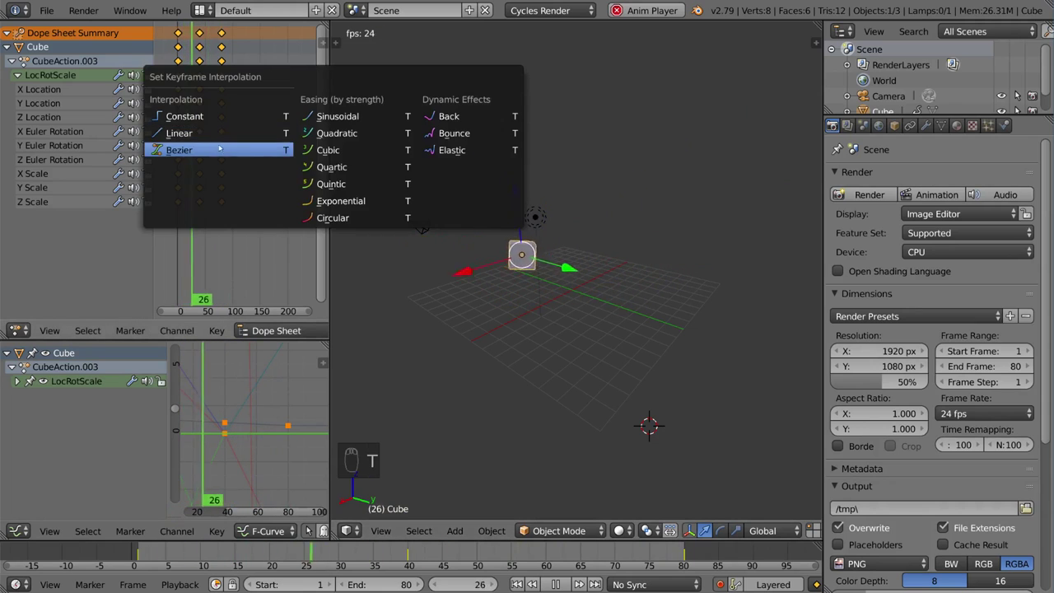
{"action": "left_click", "coordinate": [473, 183]}
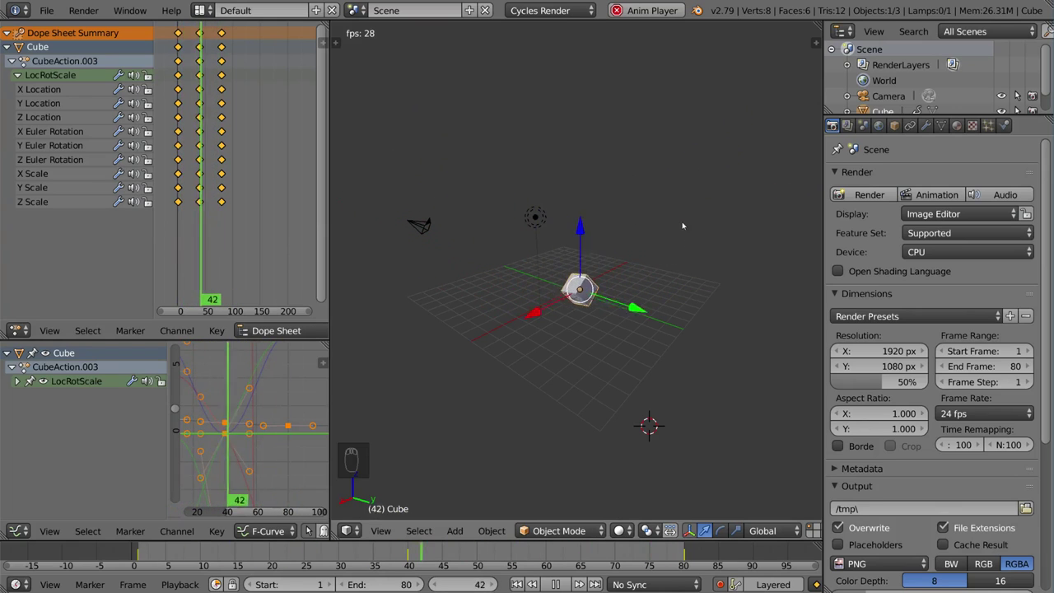
{"action": "key", "text": "t"}
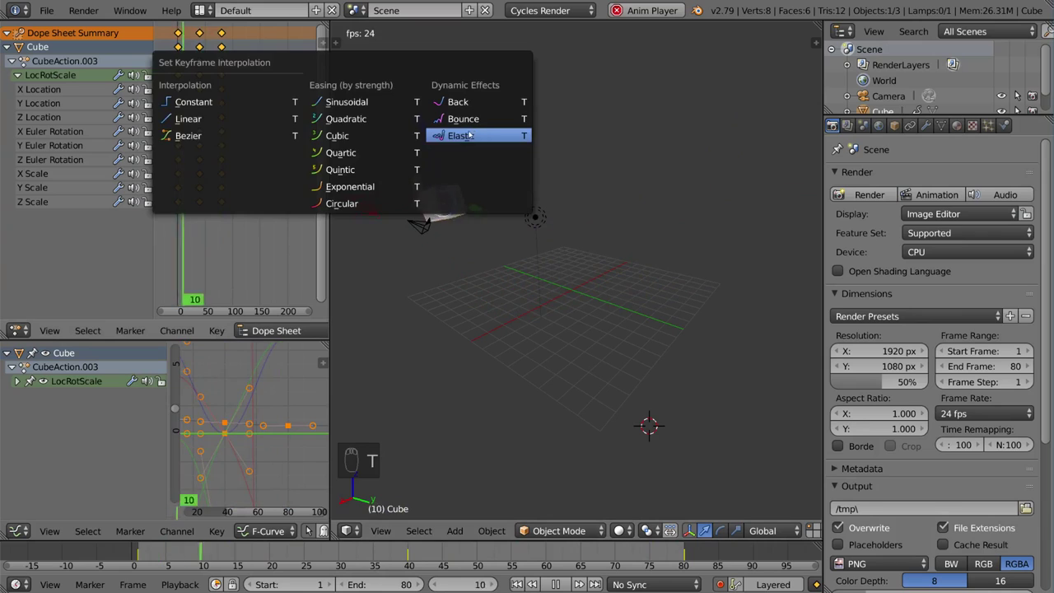
{"action": "left_click", "coordinate": [469, 135]}
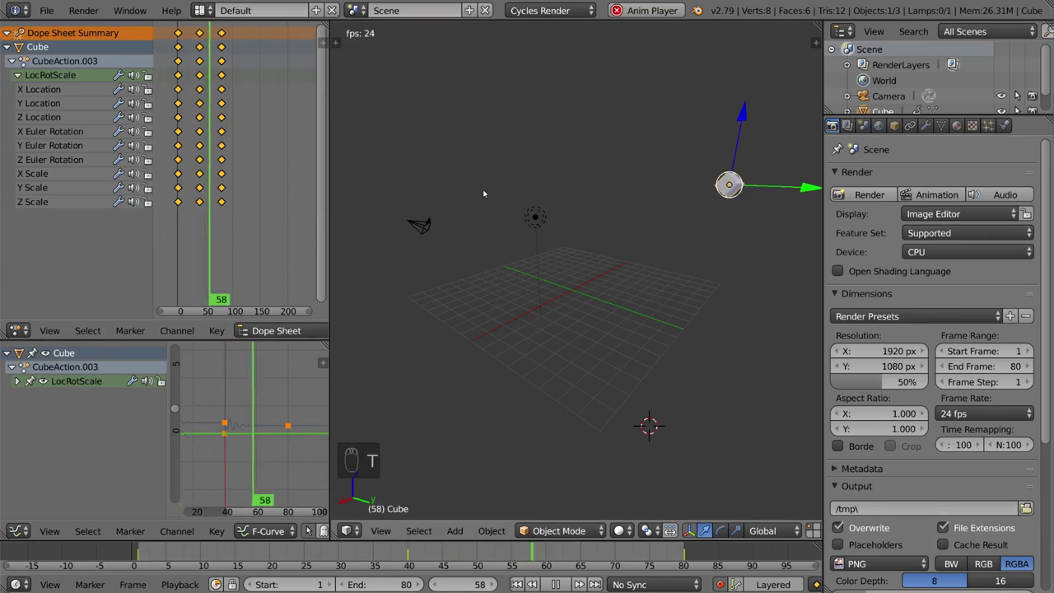
{"action": "key", "text": "t"}
{"action": "left_click", "coordinate": [370, 164]}
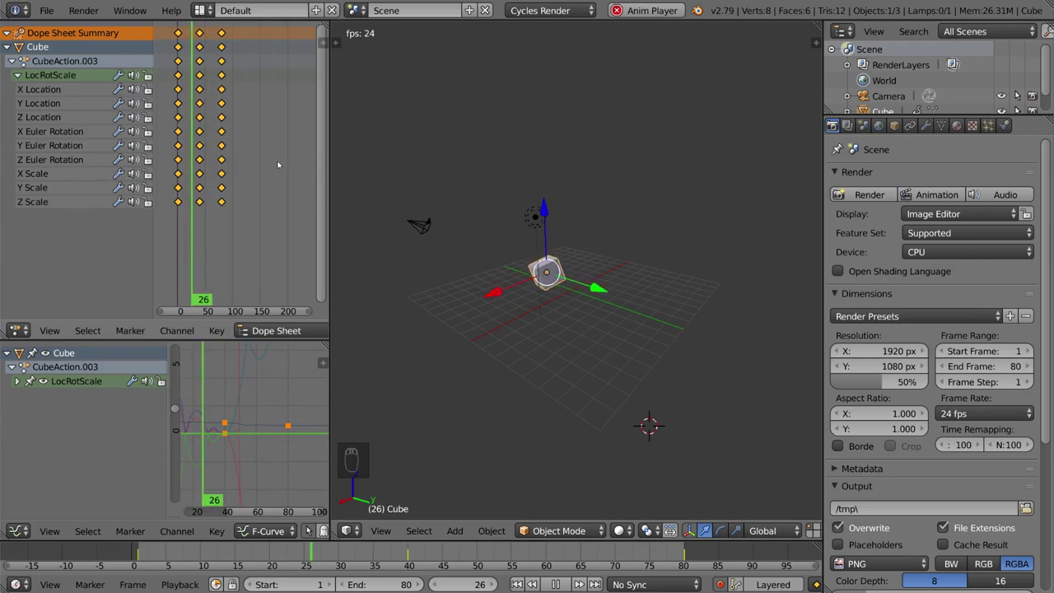
- Toggle playback and grab the selected keyframes to shift them along the timeline
{"action": "key", "text": "alt+a"}
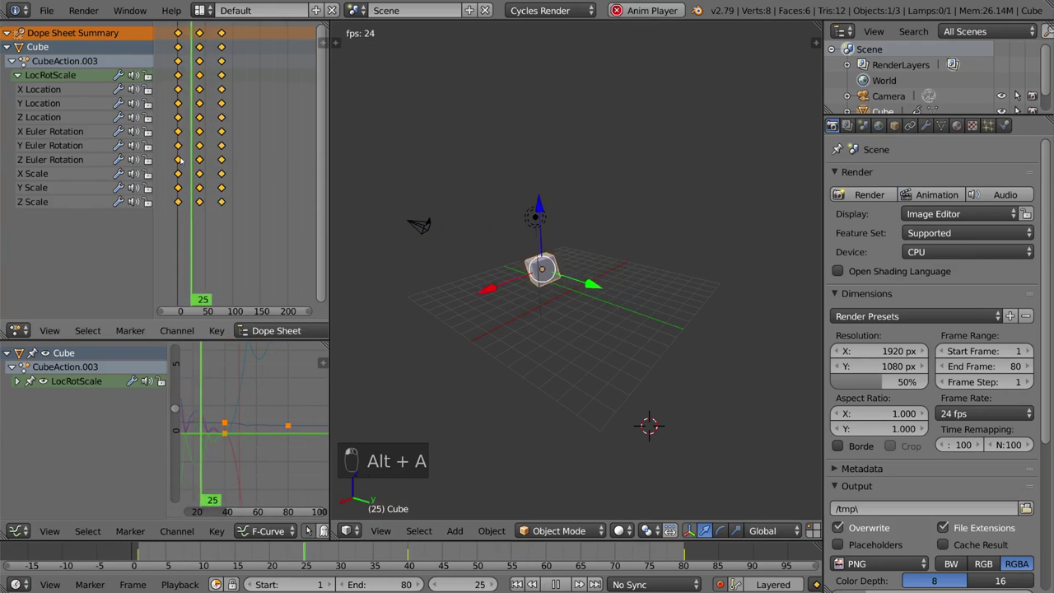
{"action": "key", "text": "alt+a"}
{"action": "key", "text": "g"}
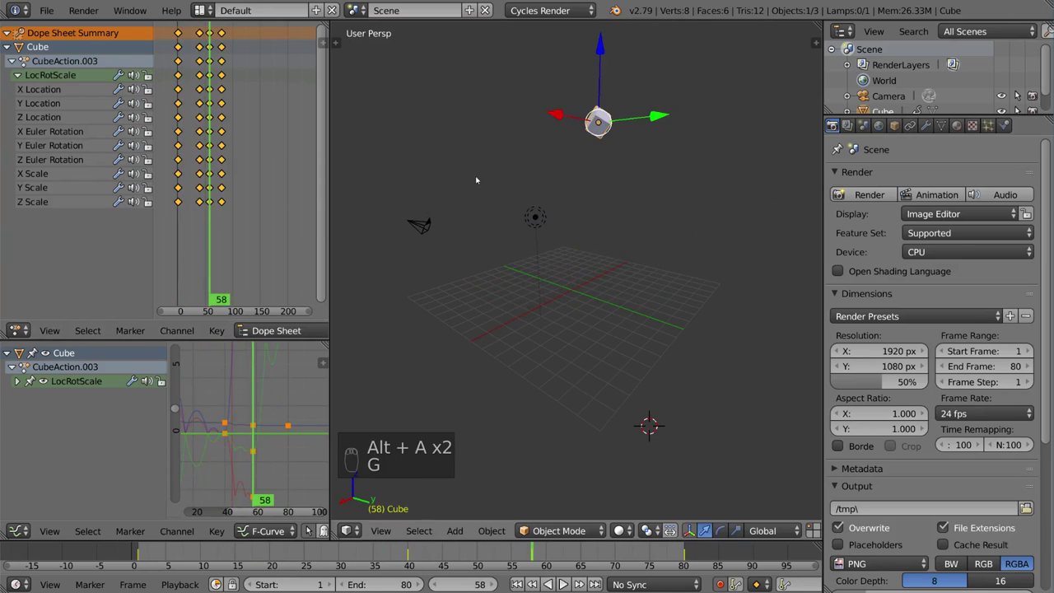
{"action": "key", "text": "alt+a"}
{"action": "key", "text": "alt+a"}
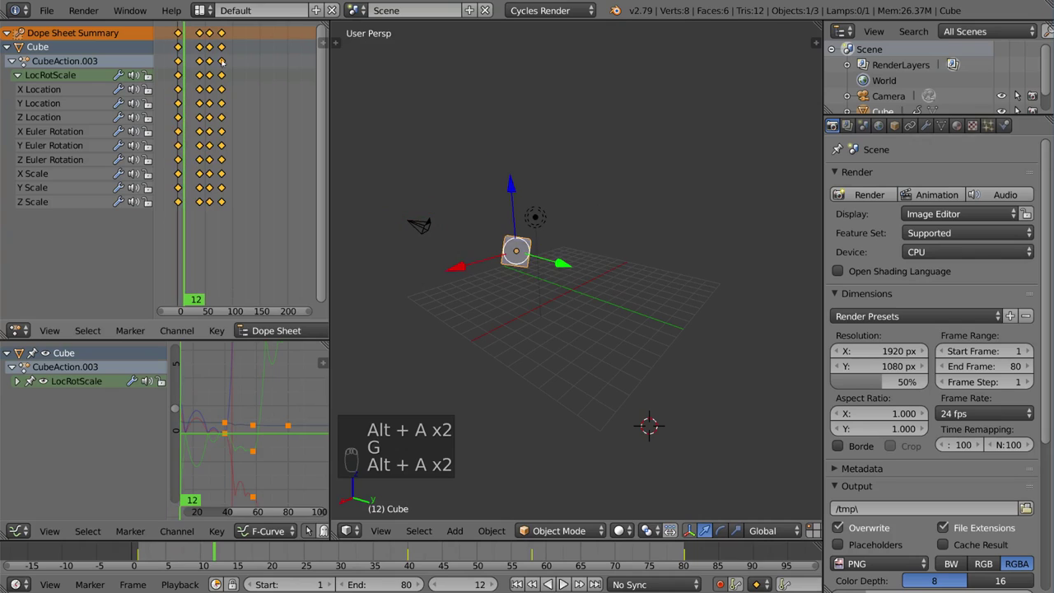
- Delete the extra keyframe column, leaving three, and resume playback
{"action": "key", "text": "x"}
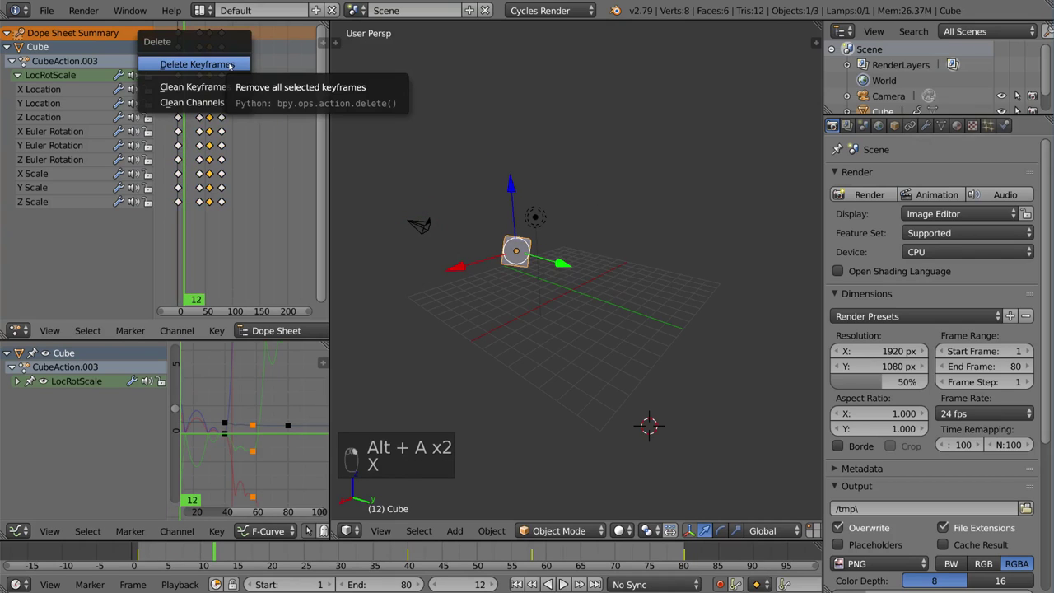
{"action": "left_click", "coordinate": [229, 64]}
{"action": "key", "text": "alt+a"}
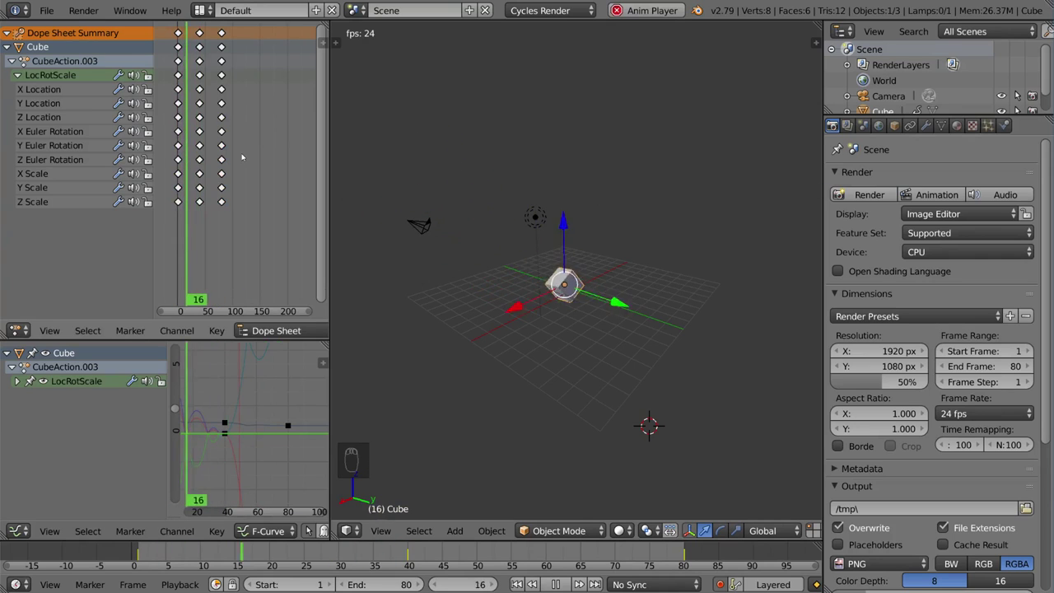
- Change the interpolation of all selected cube keyframes to Bezier
{"action": "key", "text": "t"}
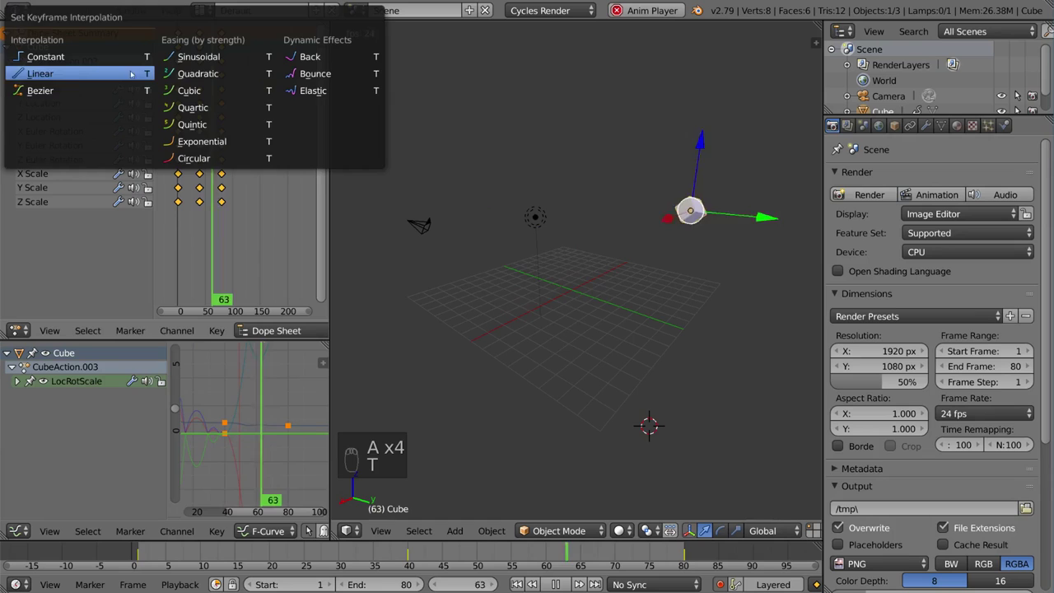
{"action": "left_click", "coordinate": [82, 90]}
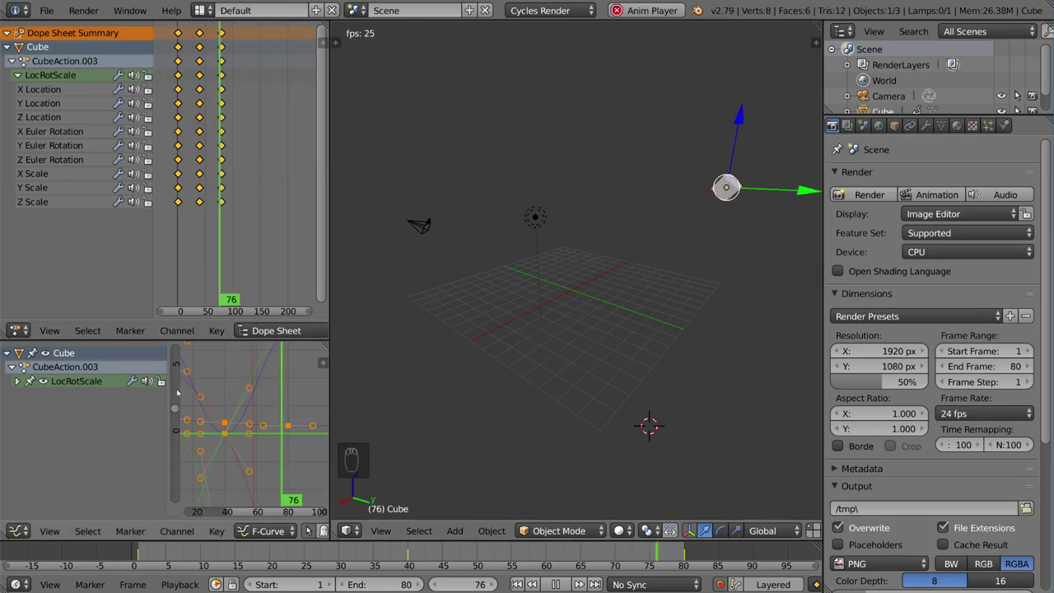